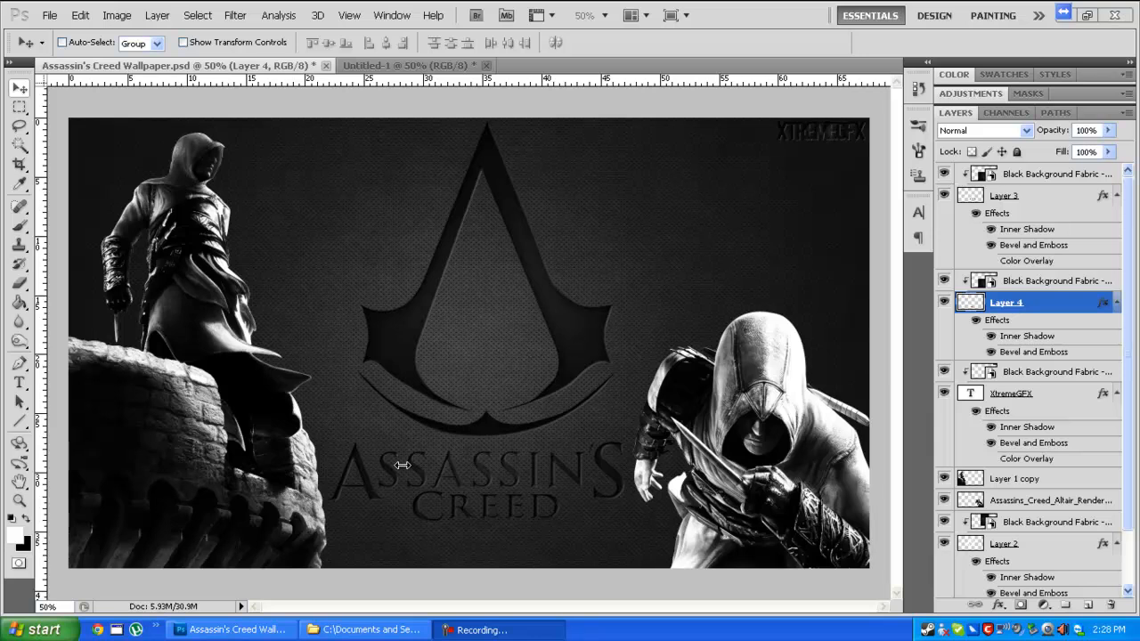
# Load the Work Path of the Assassin's Creed logo as a selection in the Untitled-1 document
pyautogui.click(394, 66)
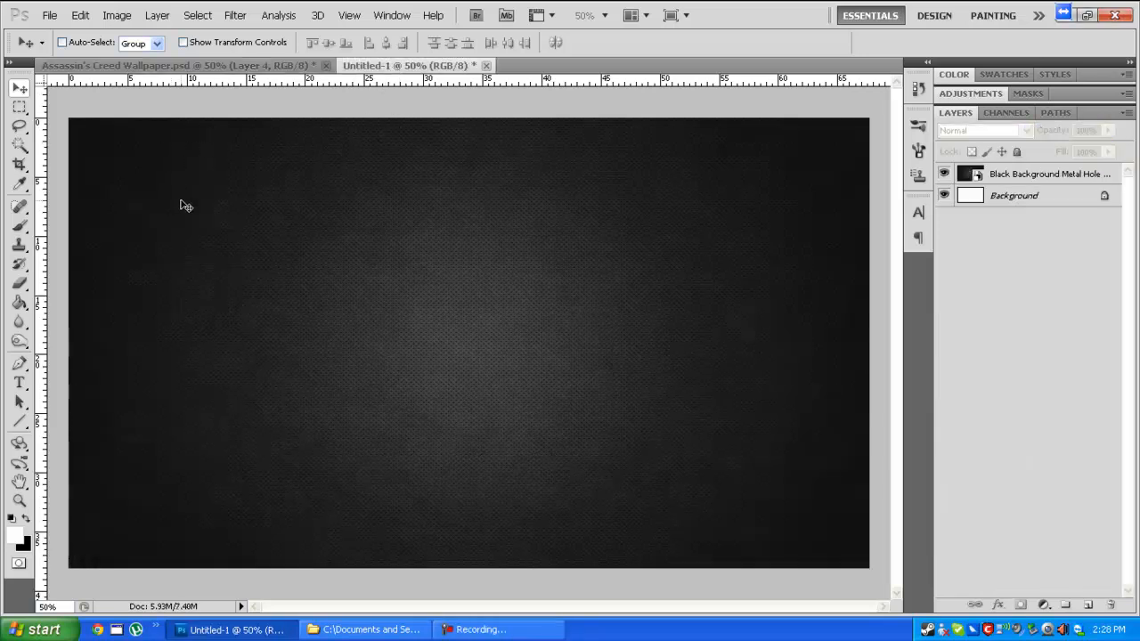
pyautogui.click(229, 61)
pyautogui.click(423, 67)
pyautogui.click(1056, 112)
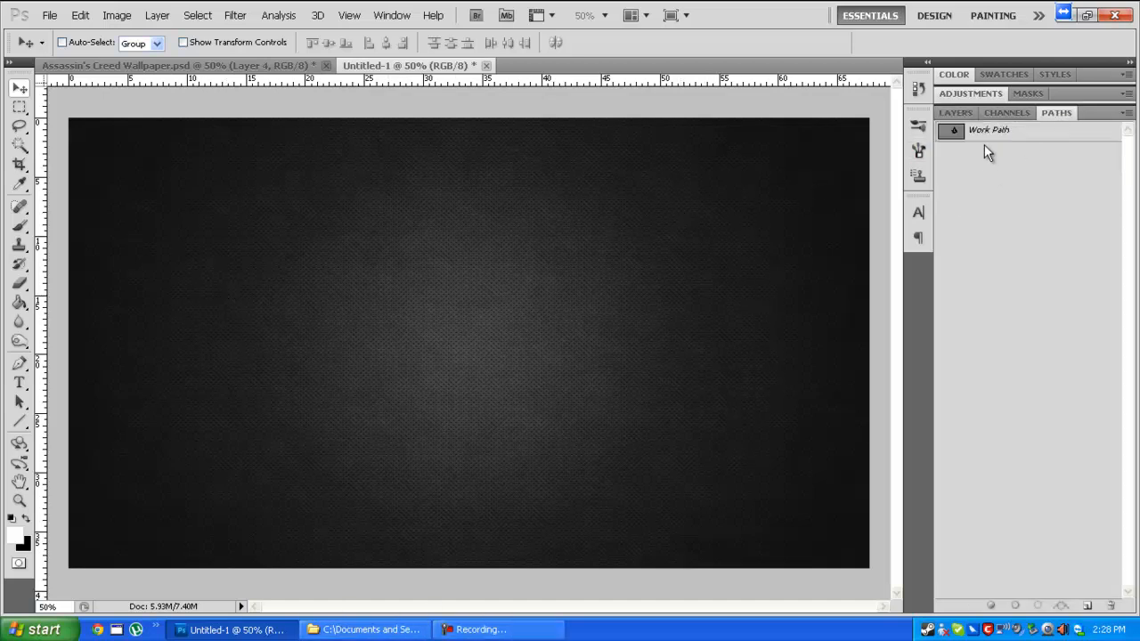
pyautogui.click(1004, 134)
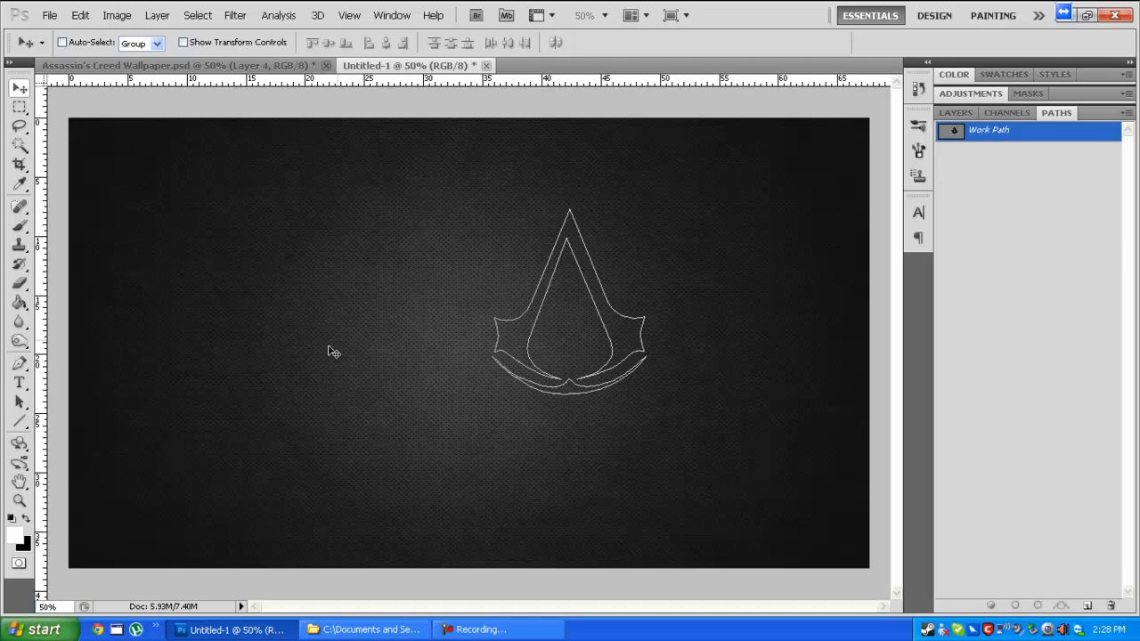
pyautogui.click(1036, 604)
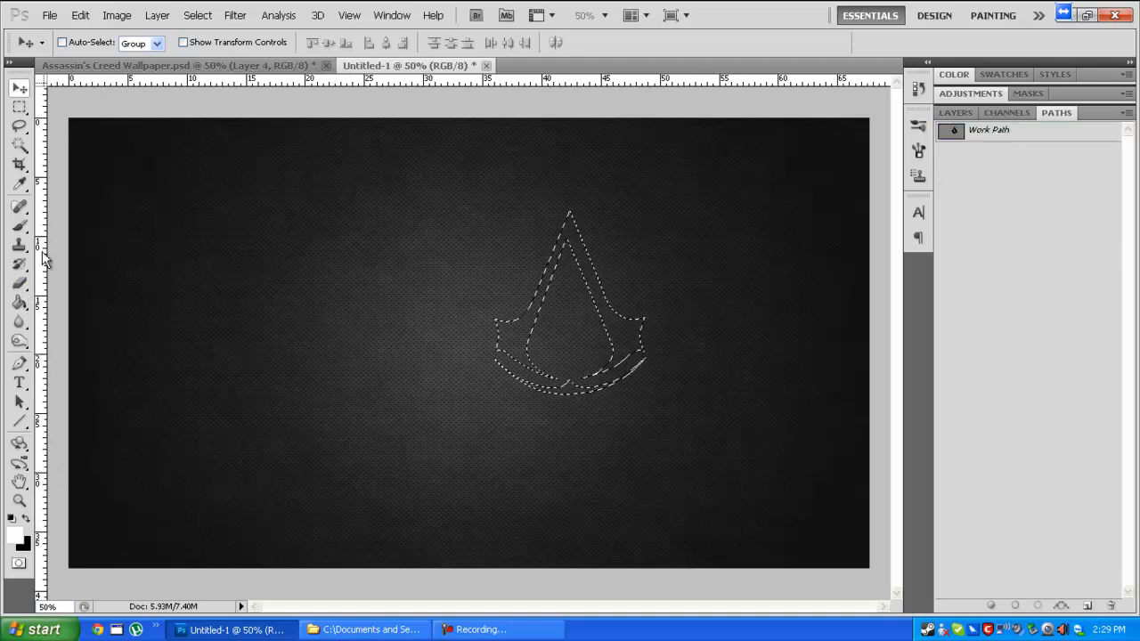
# Paint the logo selection white with the Brush on a new layer and deselect it
pyautogui.click(18, 225)
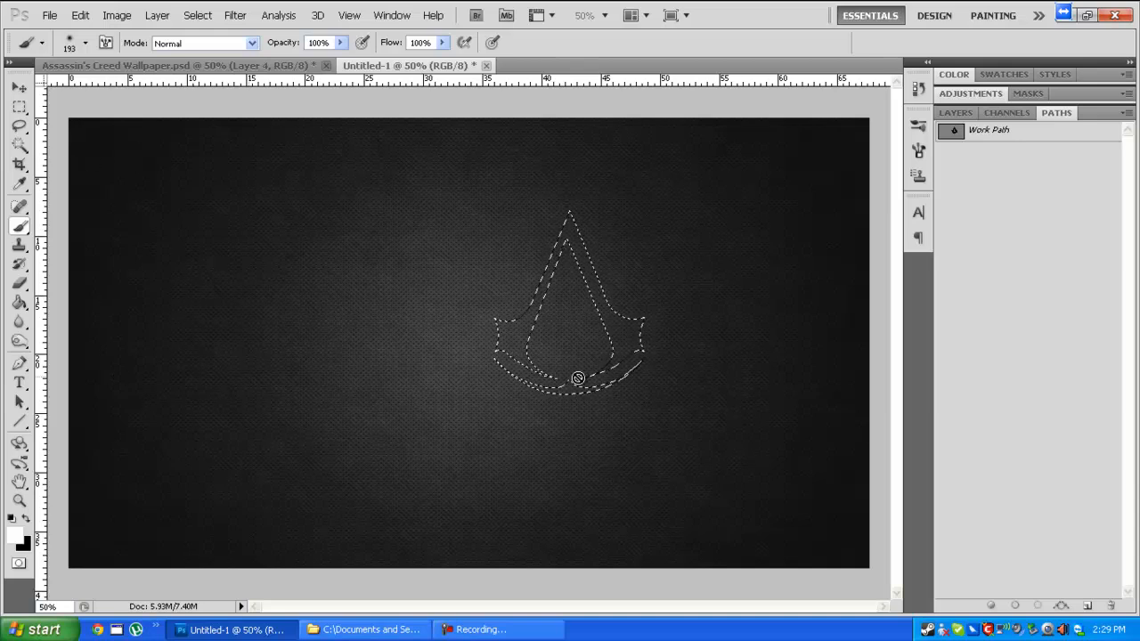
pyautogui.click(955, 112)
pyautogui.click(1087, 605)
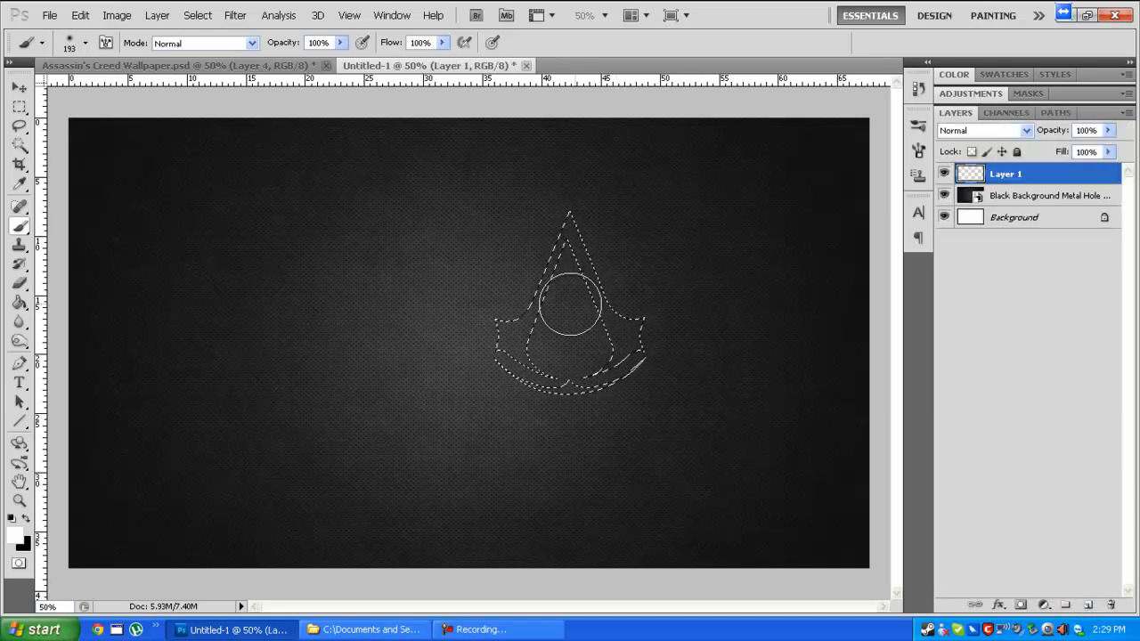
pyautogui.moveTo(526, 276)
pyautogui.mouseDown()
pyautogui.moveTo(476, 297)
pyautogui.moveTo(751, 232)
pyautogui.moveTo(611, 330)
pyautogui.moveTo(574, 234)
pyautogui.mouseUp()
pyautogui.hotkey('ctrl', 'd')
# Enlarge the white logo to almost three quarters of the canvas height and place it in the upper centre
pyautogui.click(19, 104)
pyautogui.click(19, 87)
pyautogui.moveTo(617, 340); pyautogui.dragTo(499, 336)
pyautogui.hotkey('ctrl', 't')
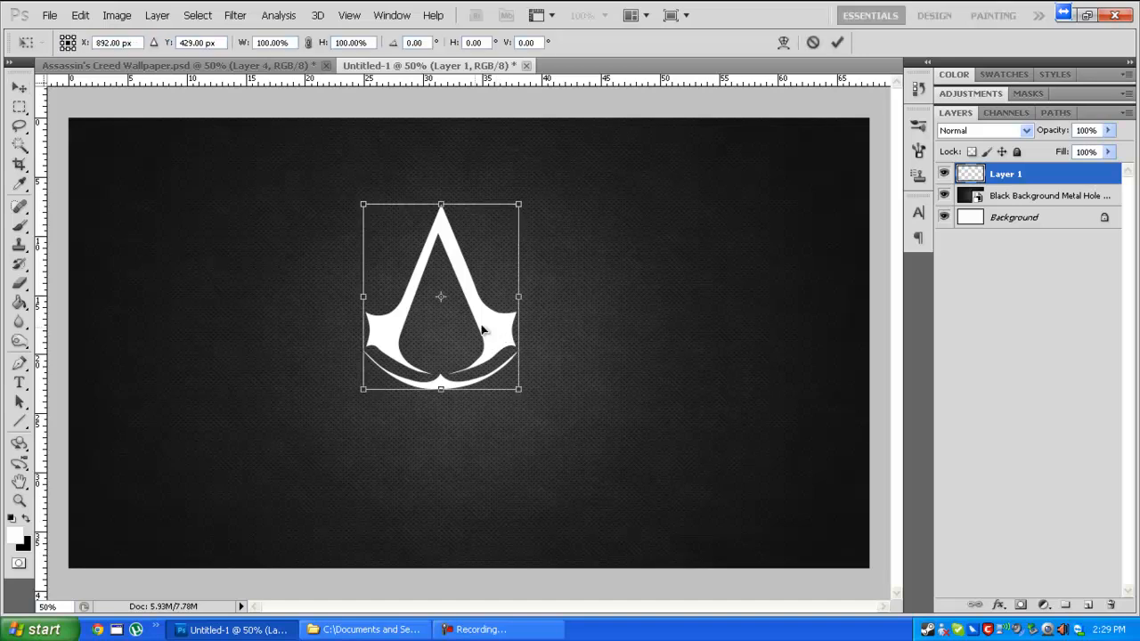
pyautogui.moveTo(521, 394); pyautogui.dragTo(616, 507)
pyautogui.moveTo(568, 418); pyautogui.dragTo(540, 335)
pyautogui.press('Return')
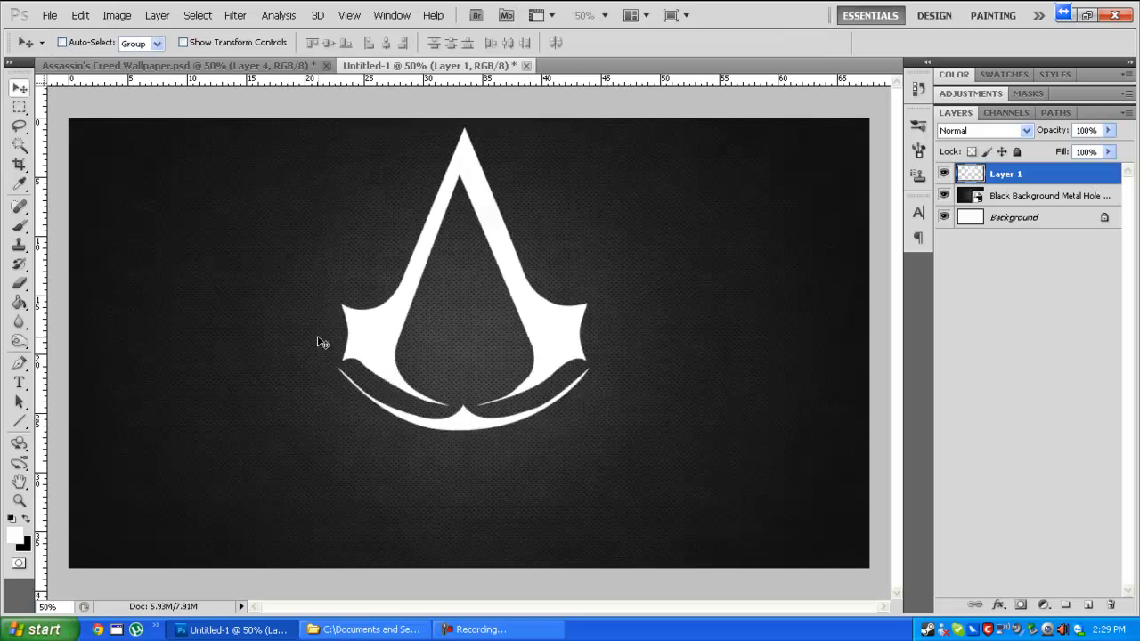
# Add Bevel and Emboss to the logo layer with direction Down and a depth of 113%
pyautogui.doubleClick(1033, 177)
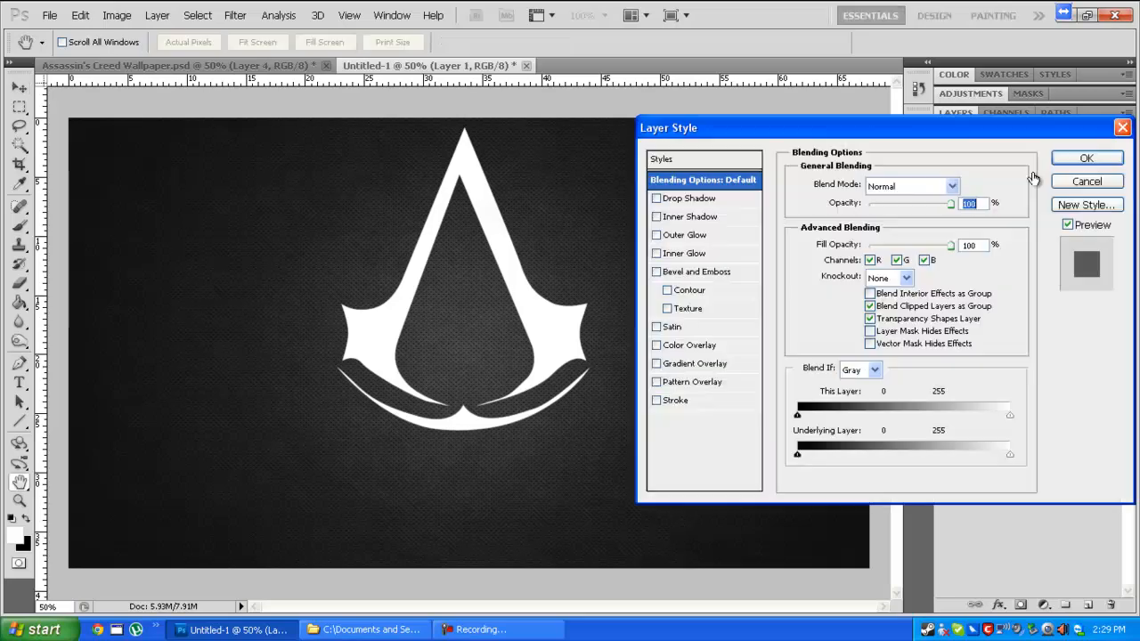
pyautogui.moveTo(1019, 138); pyautogui.dragTo(997, 90)
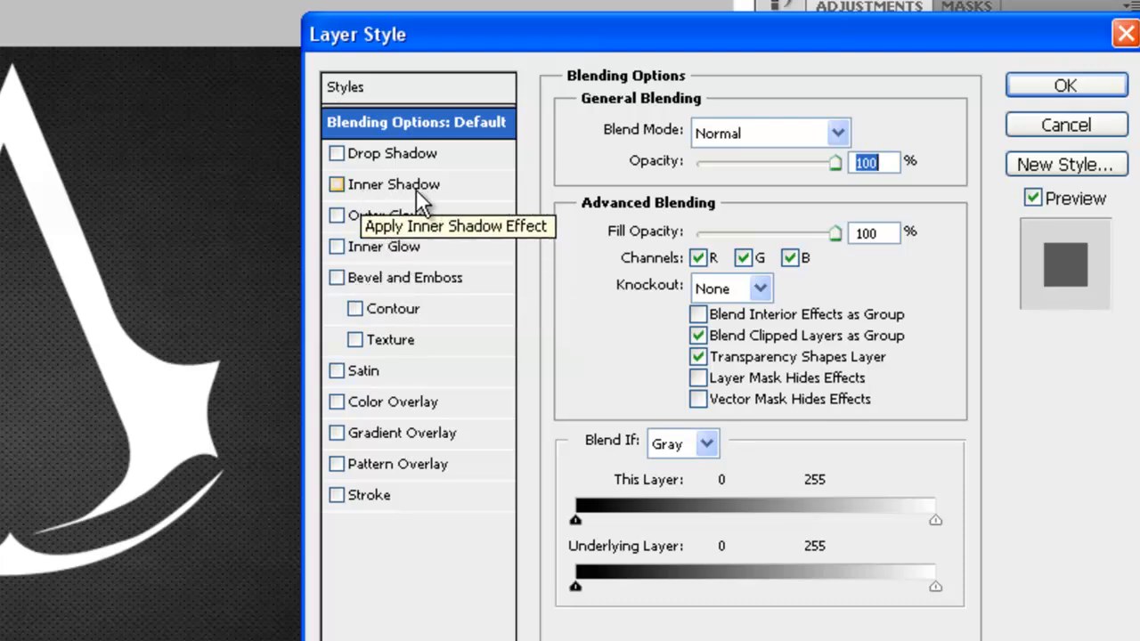
pyautogui.click(392, 276)
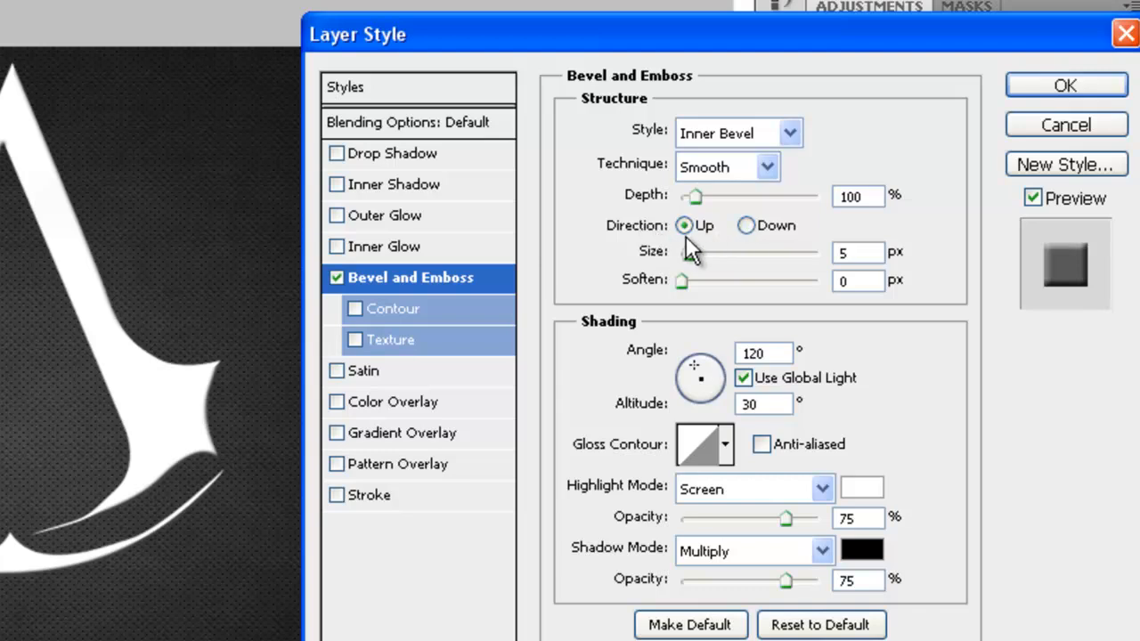
pyautogui.click(747, 225)
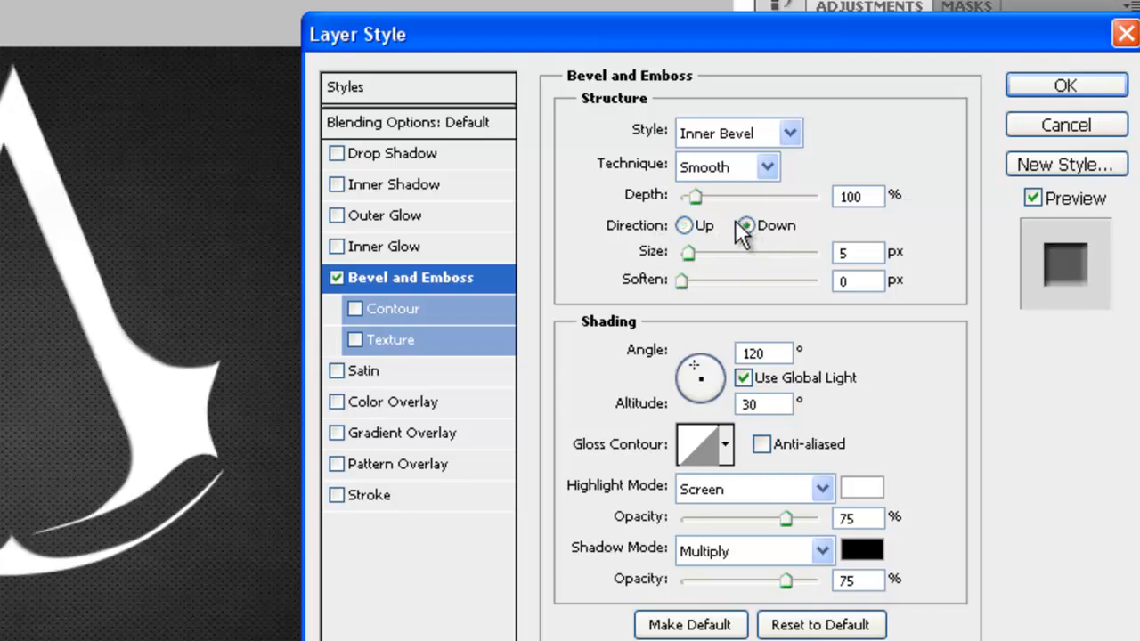
pyautogui.moveTo(696, 198)
pyautogui.mouseDown()
pyautogui.moveTo(741, 198)
pyautogui.moveTo(696, 192)
pyautogui.mouseUp()
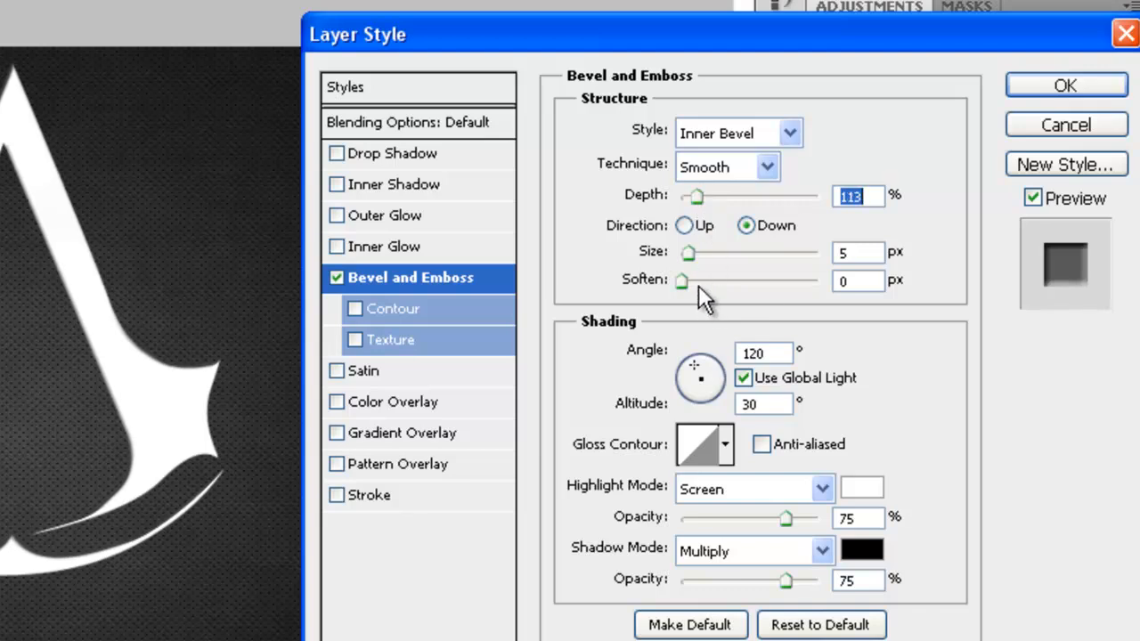
# Try a bevel size of 1 px and return it to 5 px
pyautogui.moveTo(689, 254); pyautogui.dragTo(693, 253)
pyautogui.write('1')
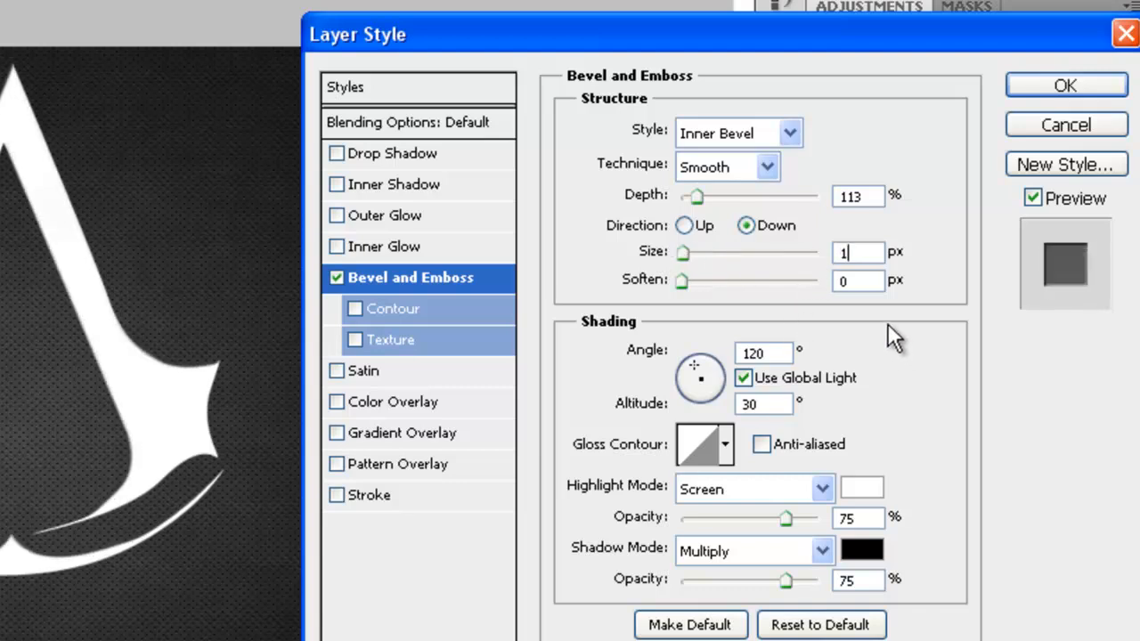
pyautogui.hotkey('ctrl', 'a')
pyautogui.moveTo(685, 263); pyautogui.dragTo(689, 257)
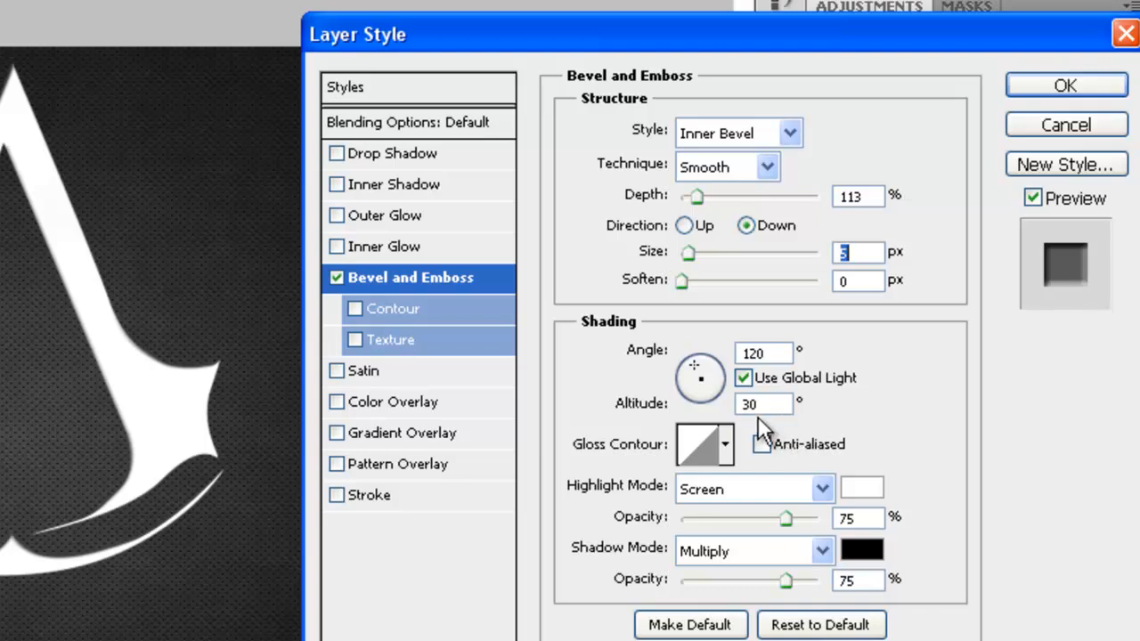
pyautogui.write('5')
# Set the bevel highlight to mid grey at 100% opacity and the shadow to dark grey at 91% opacity
pyautogui.click(861, 488)
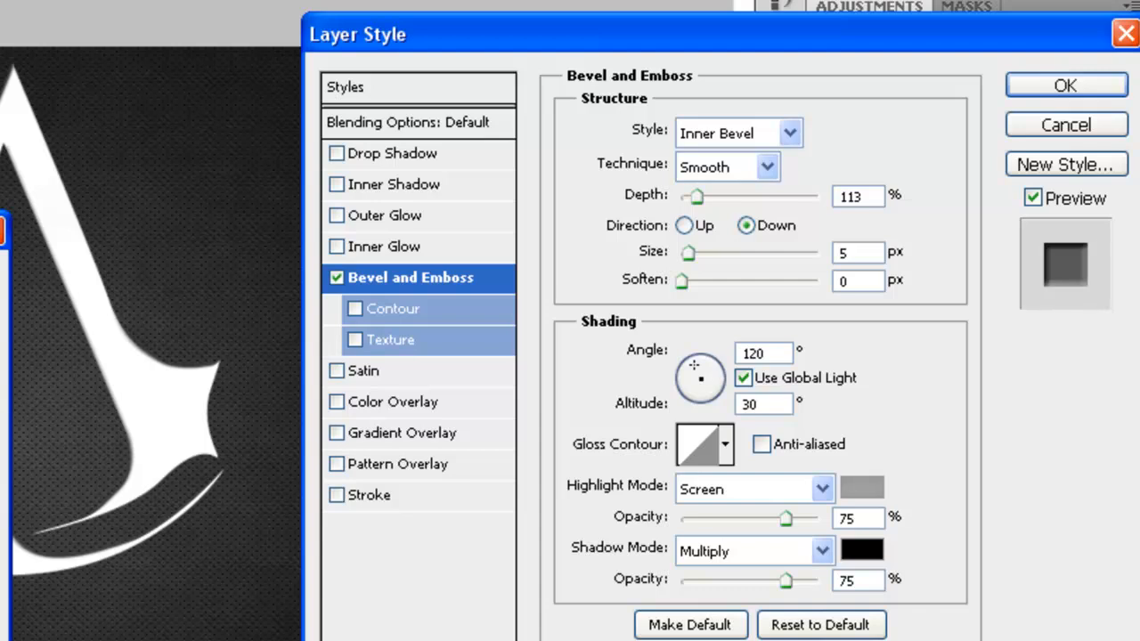
pyautogui.moveTo(786, 519); pyautogui.dragTo(787, 518)
pyautogui.write('100')
pyautogui.moveTo(786, 580)
pyautogui.mouseDown()
pyautogui.moveTo(847, 580)
pyautogui.moveTo(807, 575)
pyautogui.mouseUp()
pyautogui.click(862, 551)
pyautogui.press('Return')
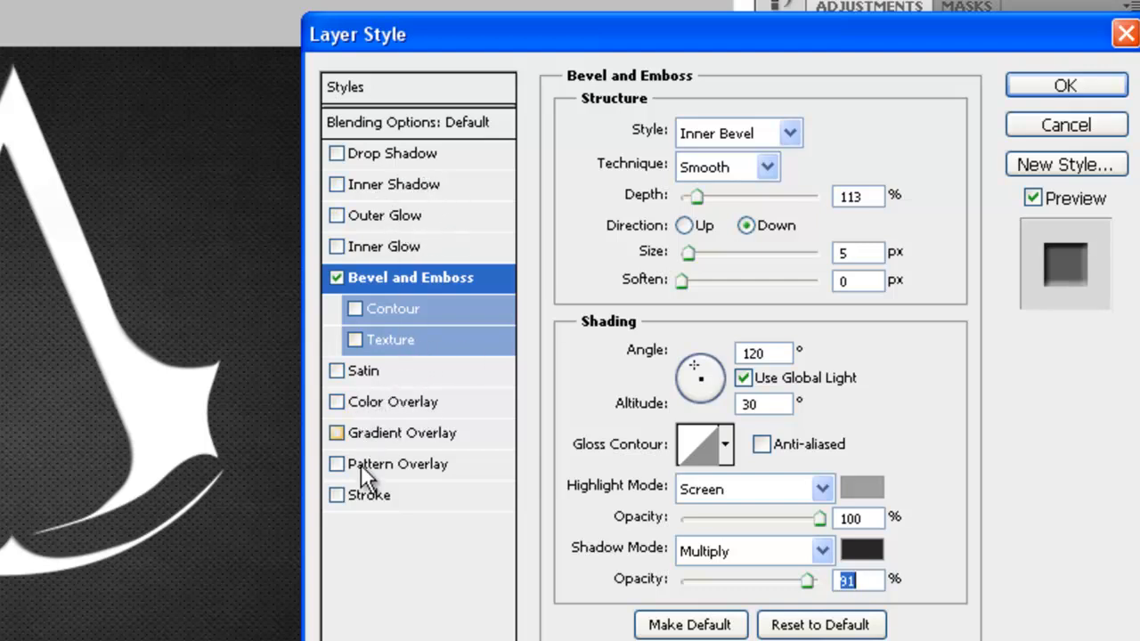
# Apply a dark grey Color Overlay to the logo at 100% opacity
pyautogui.click(337, 400)
pyautogui.click(385, 402)
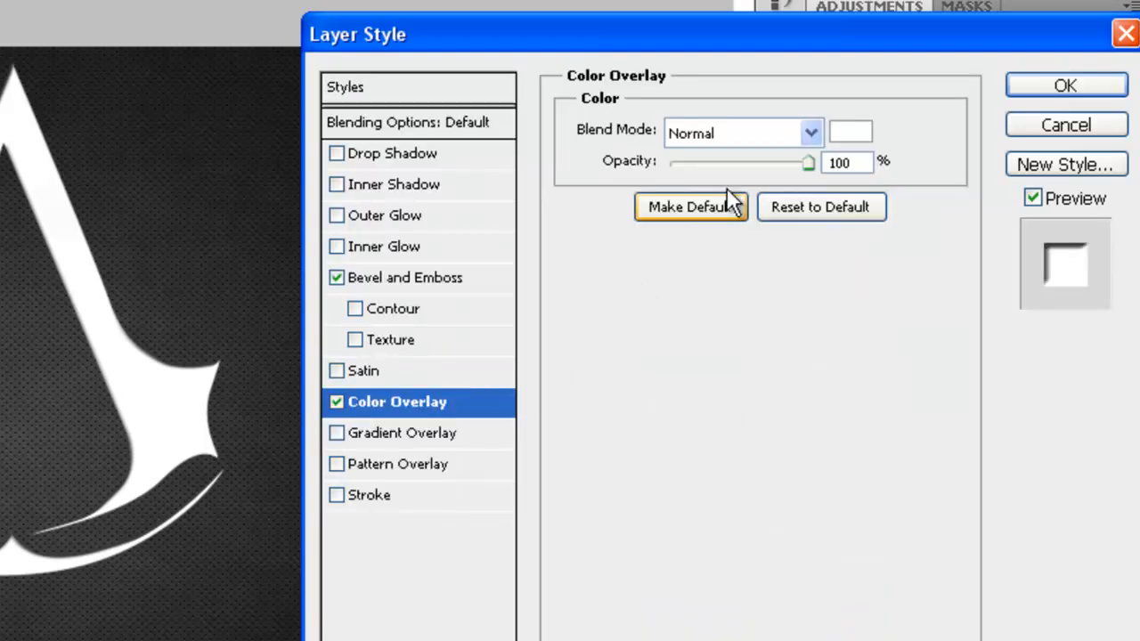
pyautogui.click(862, 135)
pyautogui.click(103, 434)
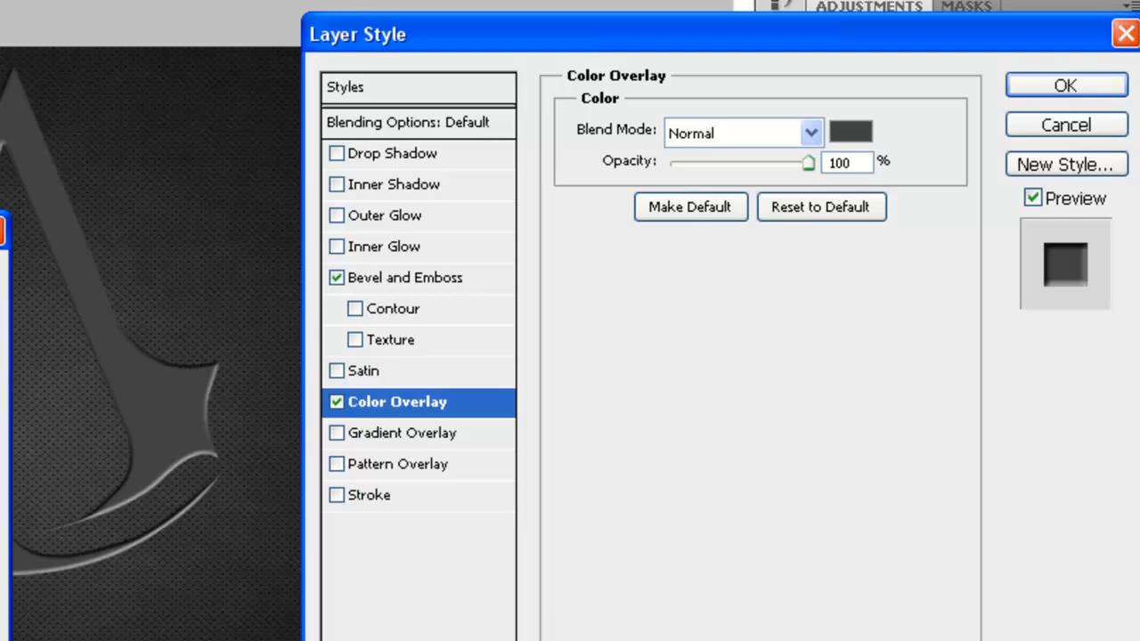
pyautogui.press('Return')
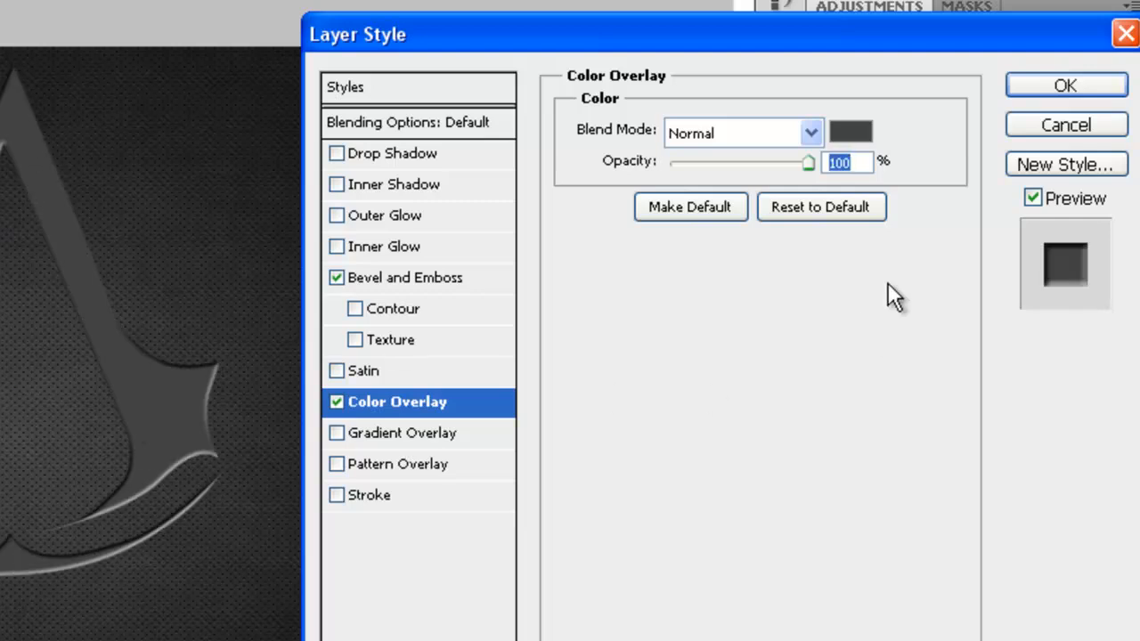
# Add an Inner Shadow to the logo with 100% opacity and a size of 27 px
pyautogui.click(365, 184)
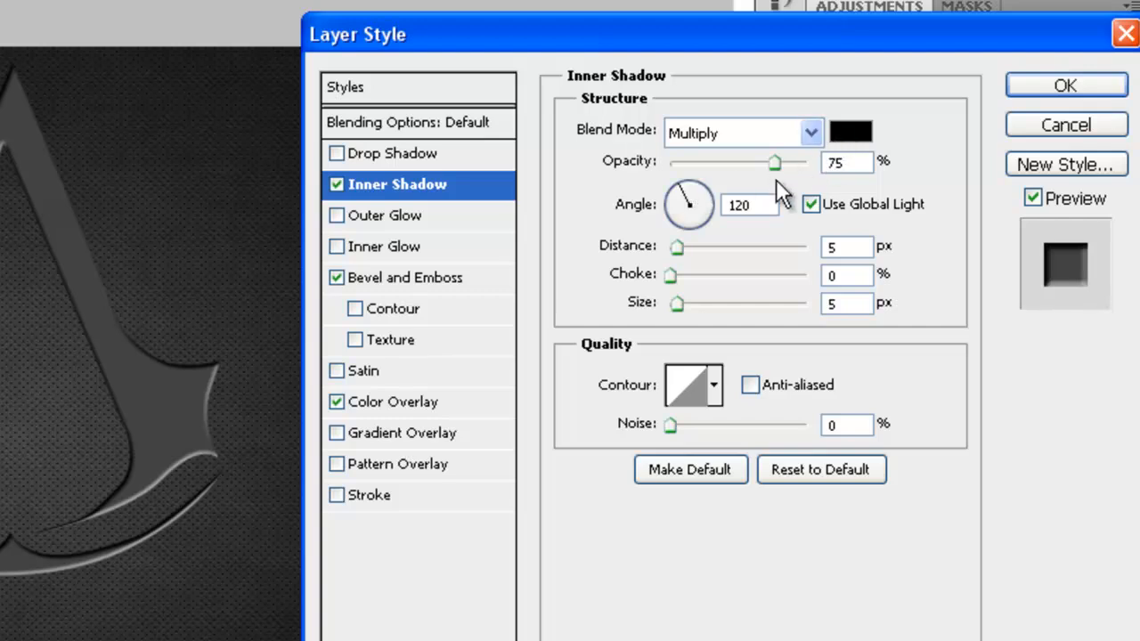
pyautogui.moveTo(775, 168); pyautogui.dragTo(809, 163)
pyautogui.moveTo(677, 302)
pyautogui.mouseDown()
pyautogui.moveTo(710, 299)
pyautogui.moveTo(693, 297)
pyautogui.mouseUp()
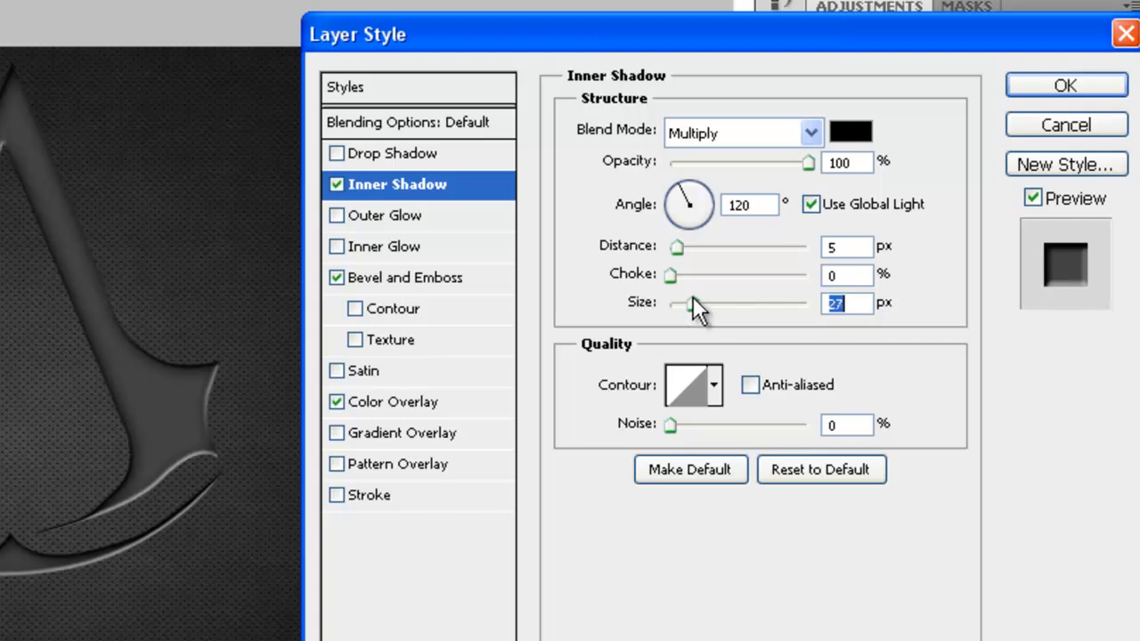
# Reduce the Bevel and Emboss size to 0 px
pyautogui.click(477, 280)
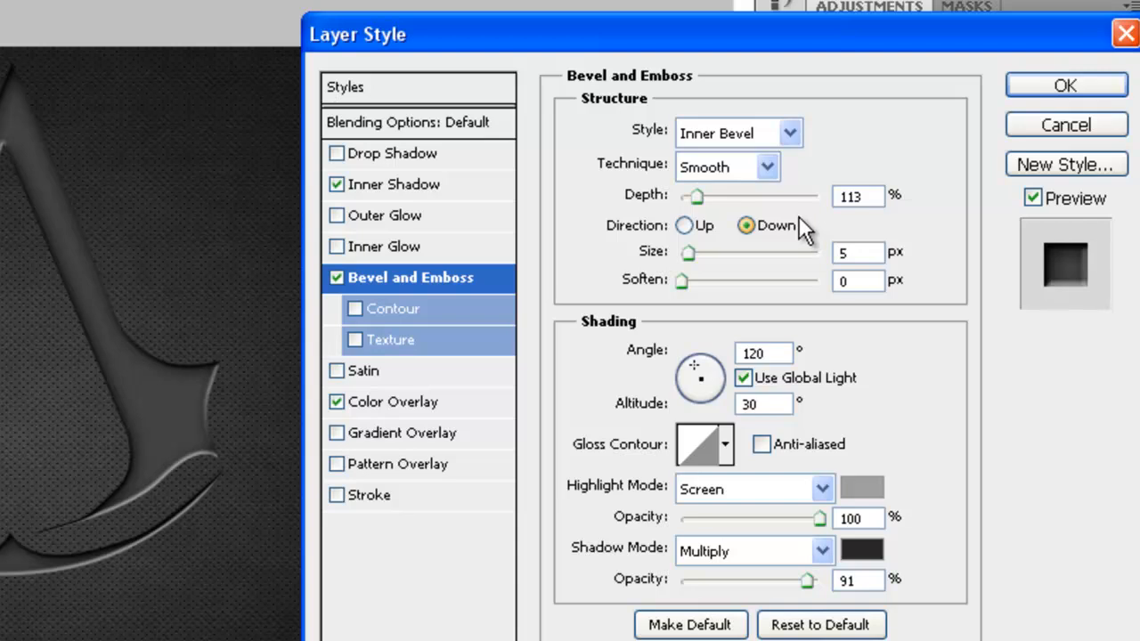
pyautogui.click(691, 256)
pyautogui.moveTo(688, 256); pyautogui.dragTo(681, 256)
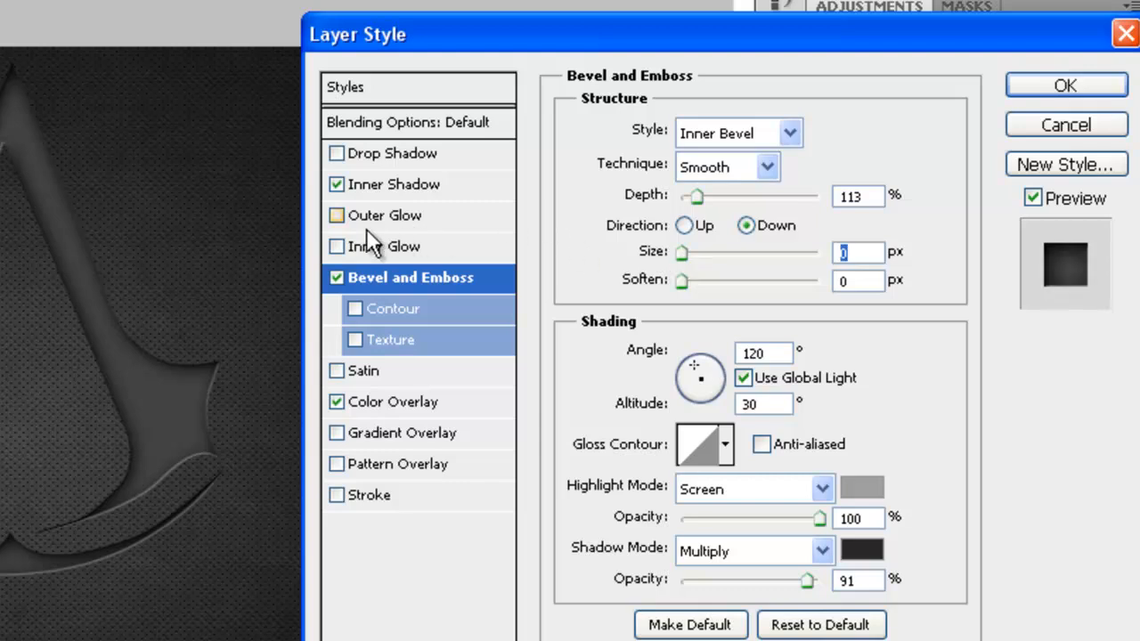
# Set the Inner Shadow size to 40 px, disable the Color Overlay and apply the layer style
pyautogui.click(362, 187)
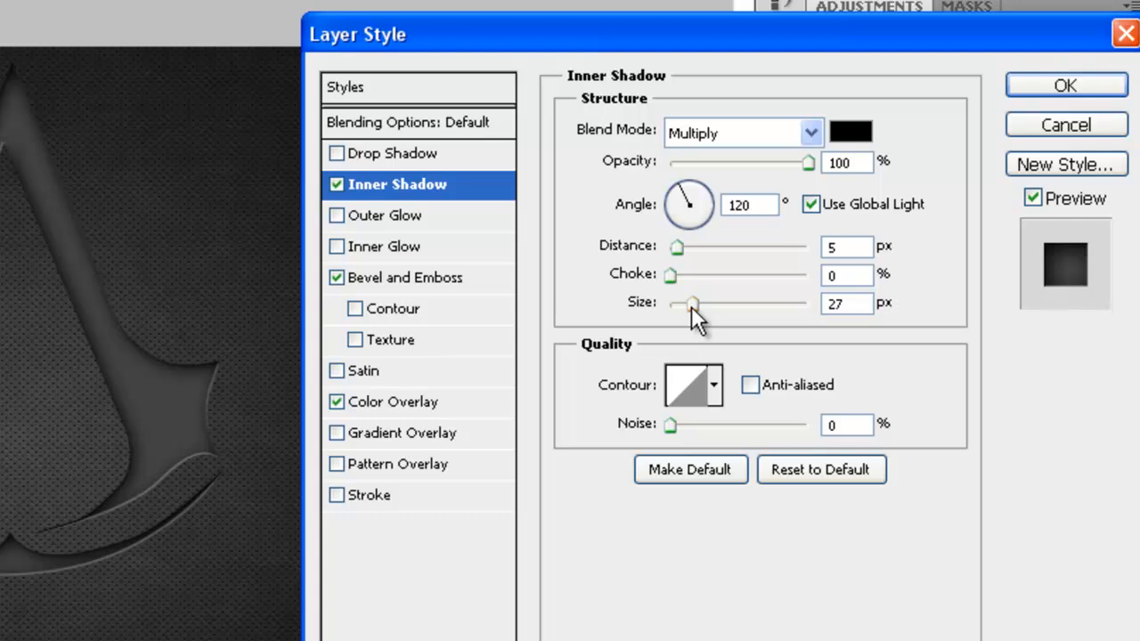
pyautogui.moveTo(692, 306); pyautogui.dragTo(700, 302)
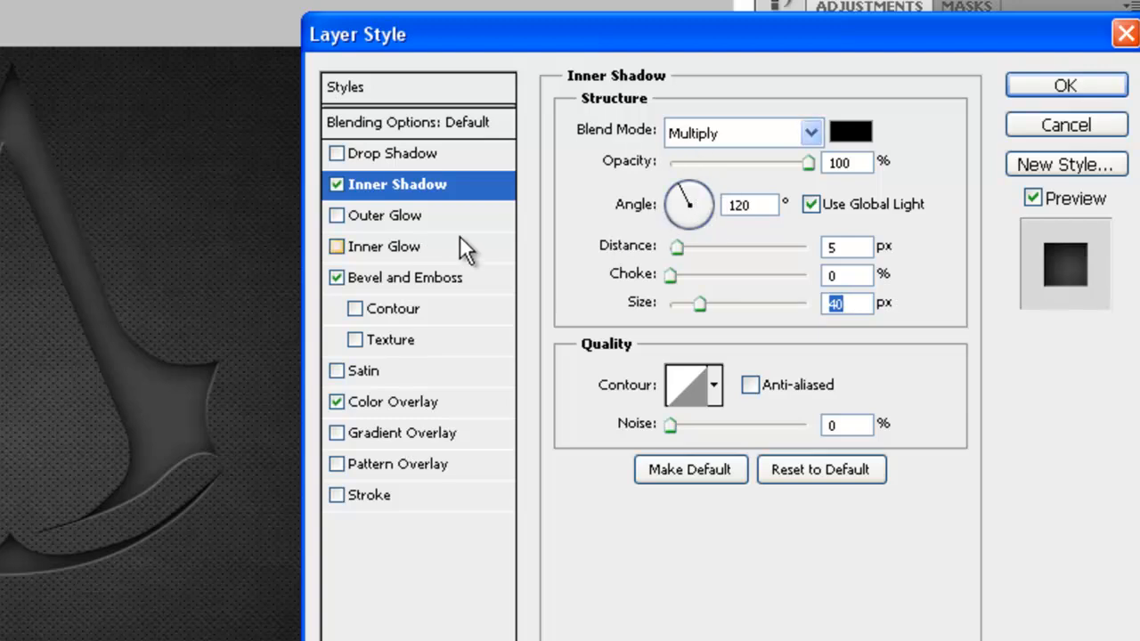
pyautogui.click(824, 160)
pyautogui.click(335, 402)
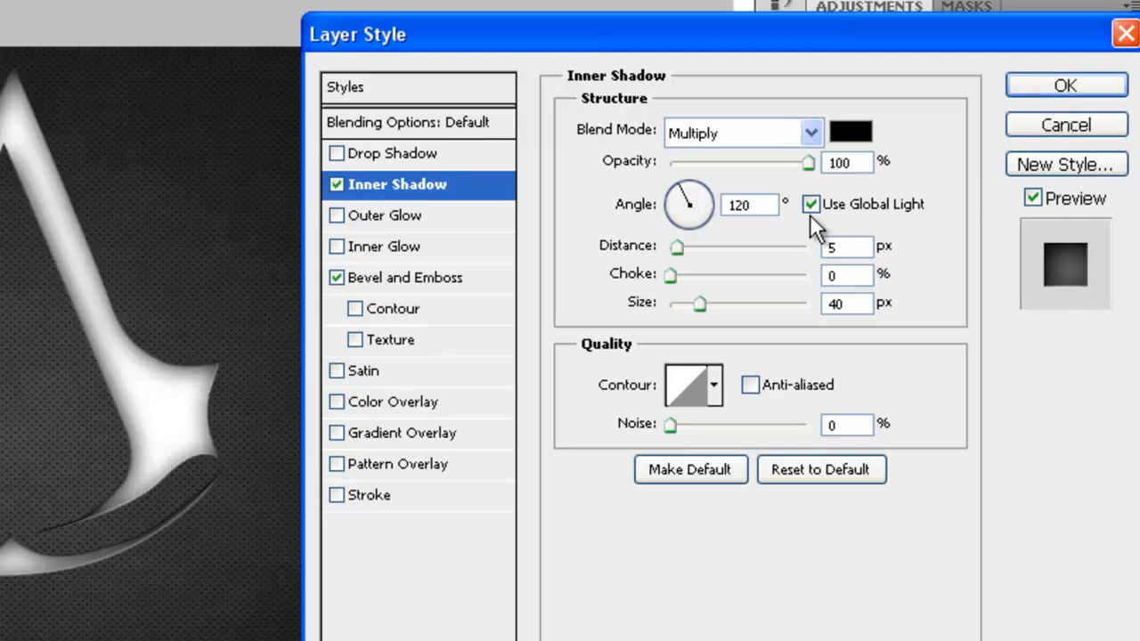
pyautogui.click(1069, 85)
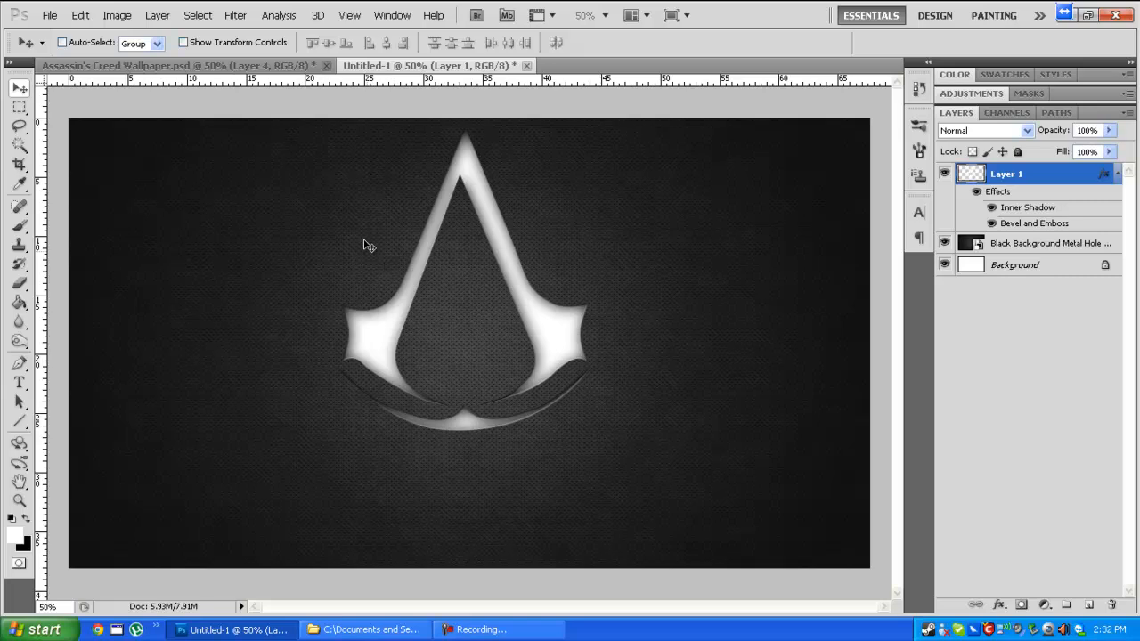
# Place the Black Background Leather texture from the Textures folder over the logo and rotate it 90° clockwise
pyautogui.click(396, 629)
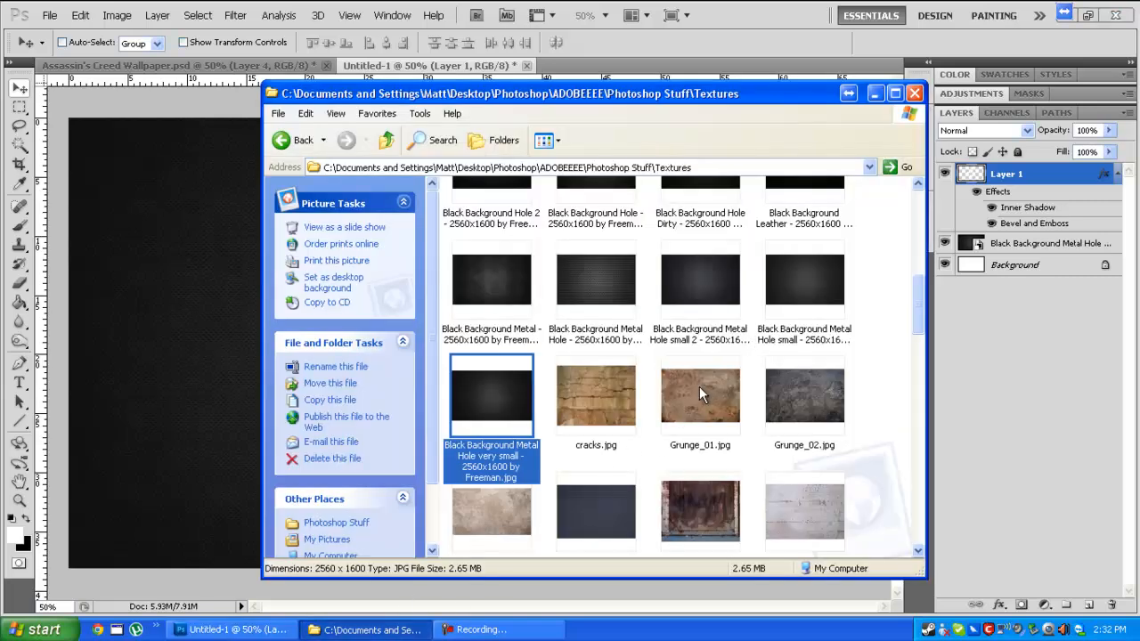
pyautogui.scroll(3, 699, 394)
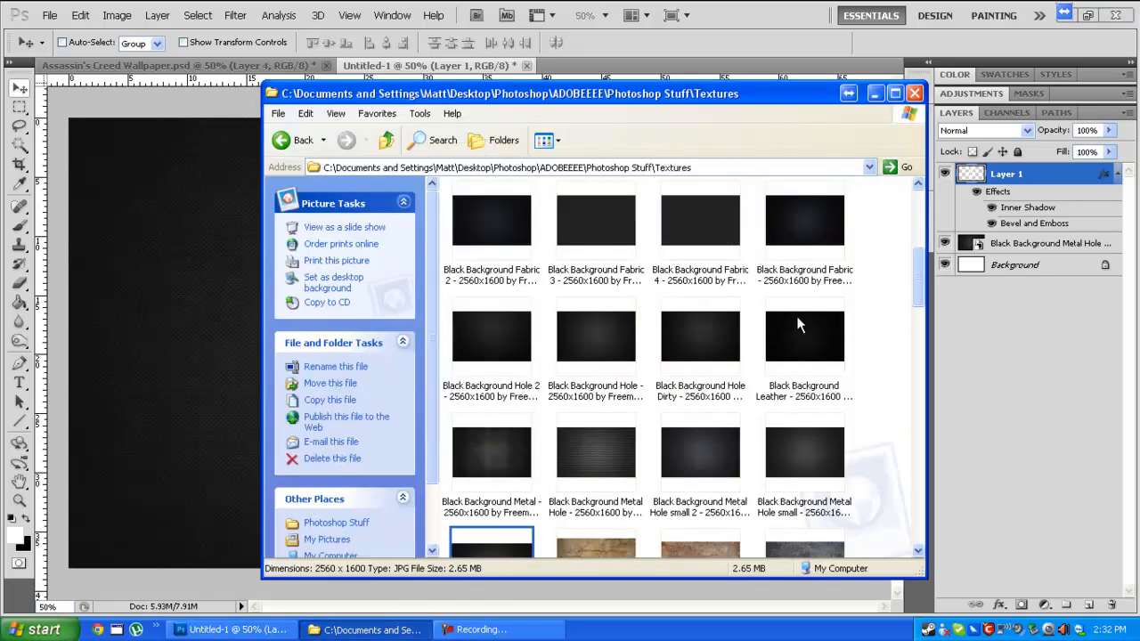
pyautogui.click(806, 229)
pyautogui.moveTo(805, 230); pyautogui.dragTo(807, 199)
pyautogui.moveTo(806, 327); pyautogui.dragTo(186, 302)
pyautogui.moveTo(524, 353); pyautogui.dragTo(519, 187)
pyautogui.rightClick(526, 233)
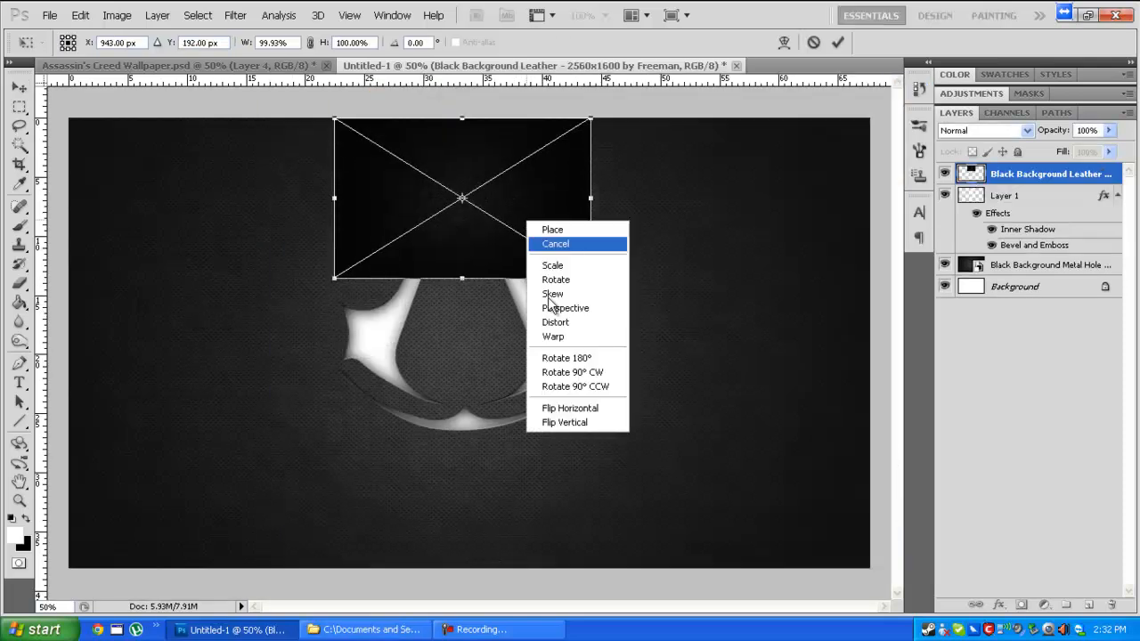
pyautogui.click(552, 363)
# Enlarge the leather texture to cover the whole logo and clip it to the logo layer
pyautogui.moveTo(498, 229); pyautogui.dragTo(499, 274)
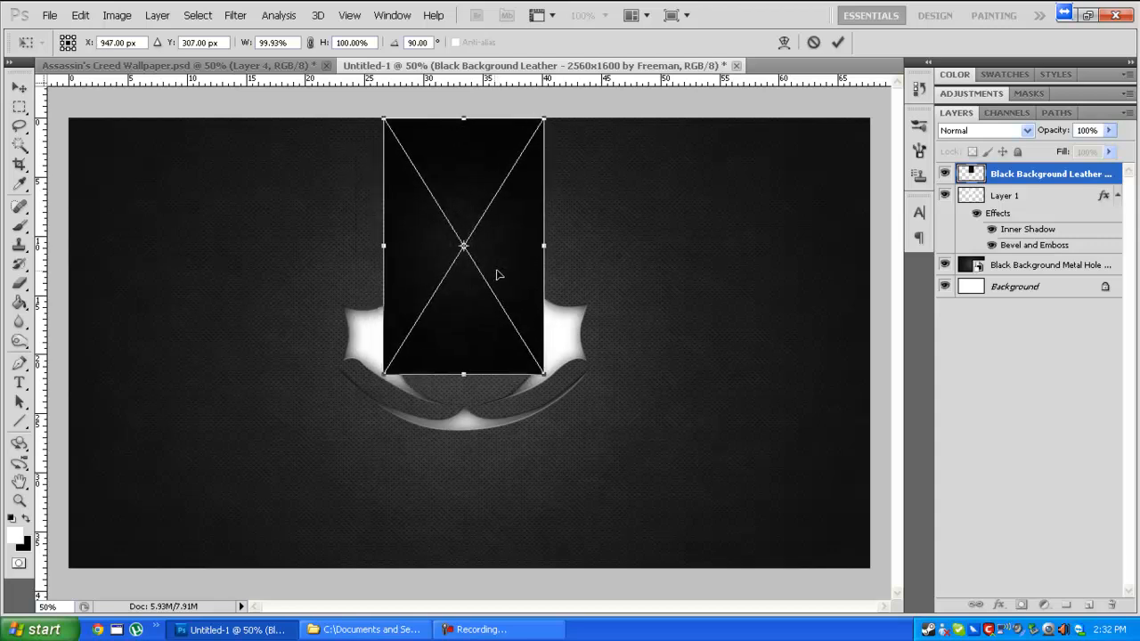
pyautogui.moveTo(543, 375); pyautogui.dragTo(605, 451)
pyautogui.moveTo(381, 452); pyautogui.dragTo(322, 466)
pyautogui.press('Return')
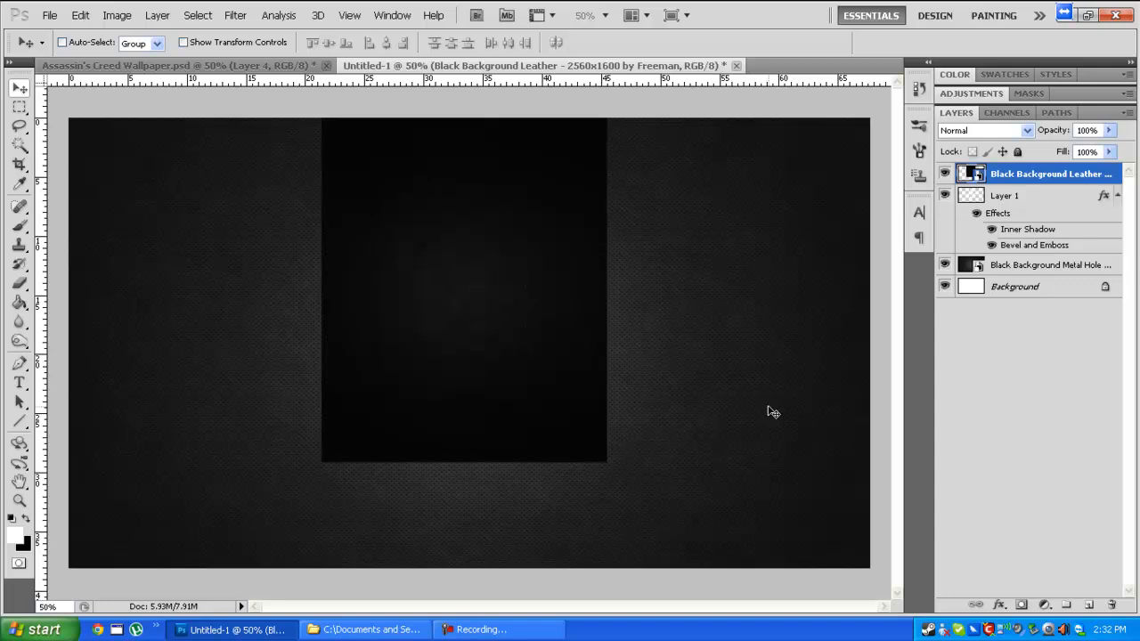
pyautogui.rightClick(1049, 178)
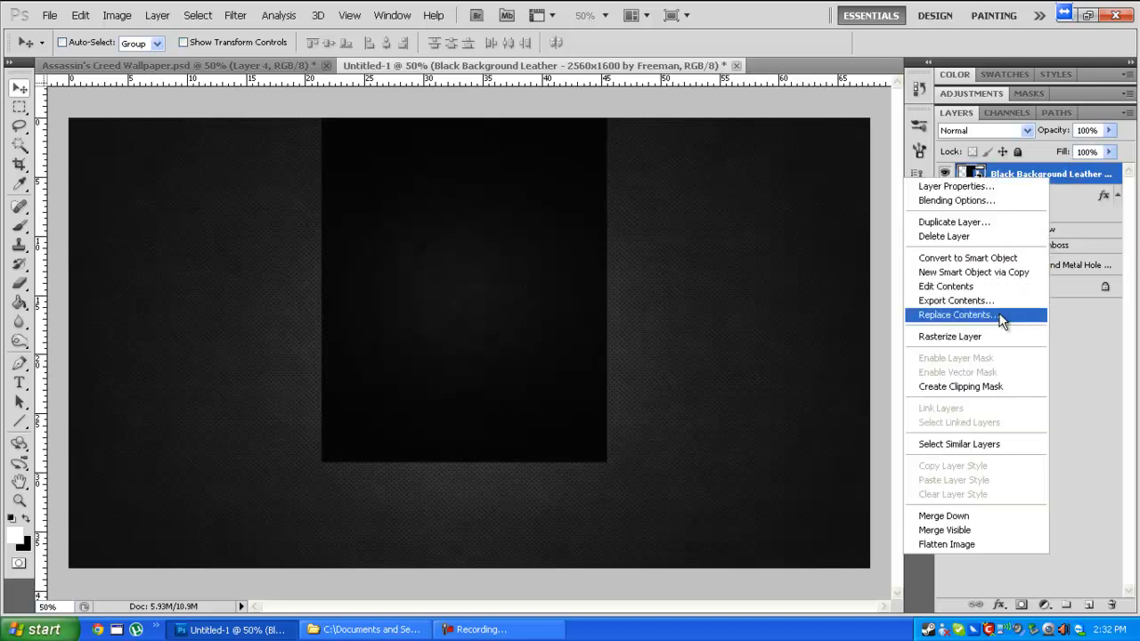
pyautogui.click(989, 388)
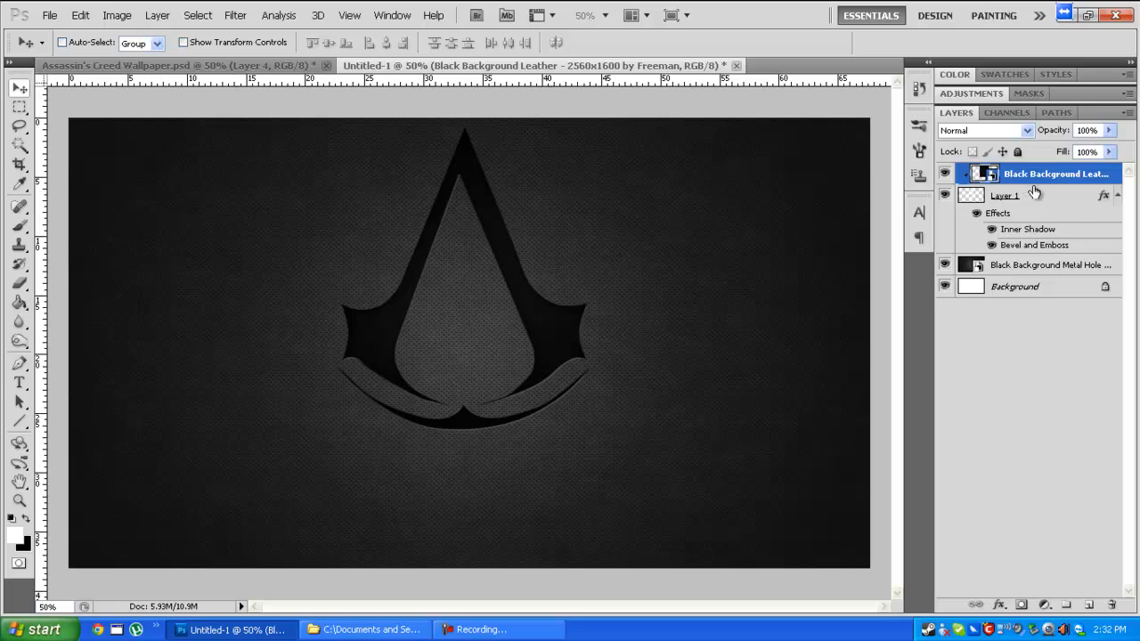
# Delete the leather texture layer and preview the Black Background Fabric texture from the Textures folder
pyautogui.press('Delete')
pyautogui.click(365, 630)
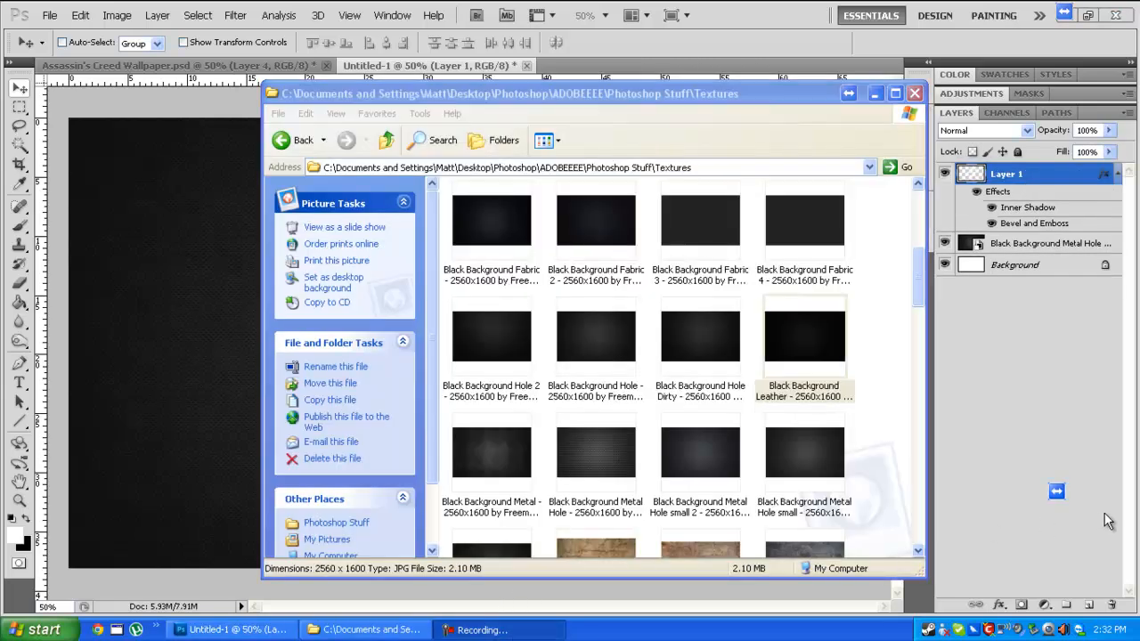
pyautogui.click(793, 227)
pyautogui.doubleClick(490, 228)
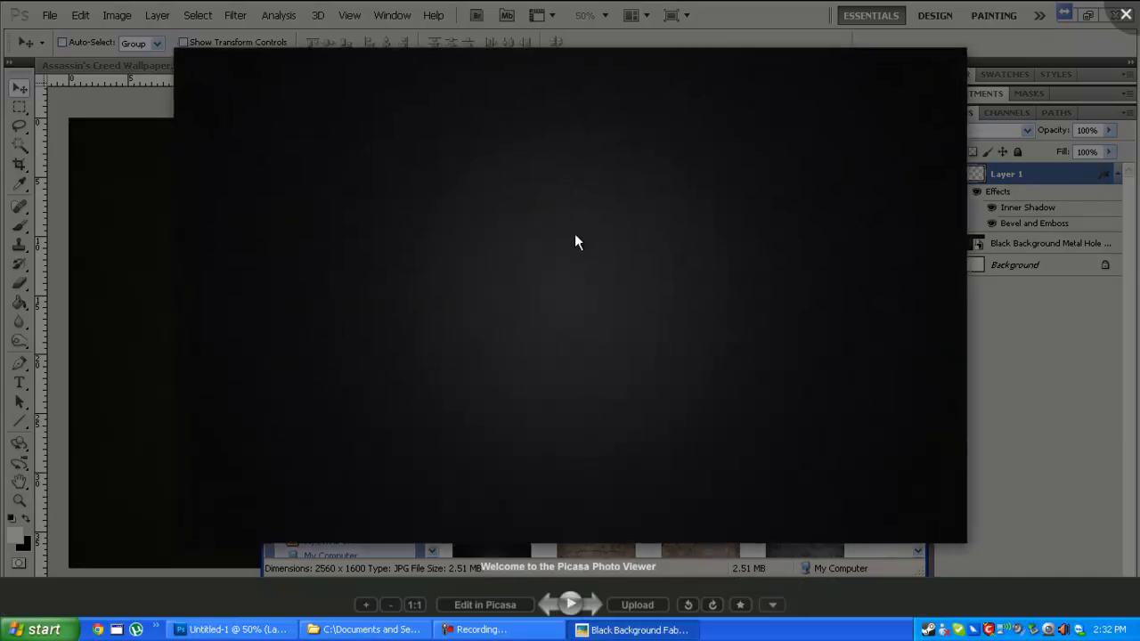
pyautogui.press('Escape')
# Place the Black Background Fabric texture over the logo and rotate it 90° clockwise
pyautogui.click(158, 496)
pyautogui.hotkey('ctrl', 't')
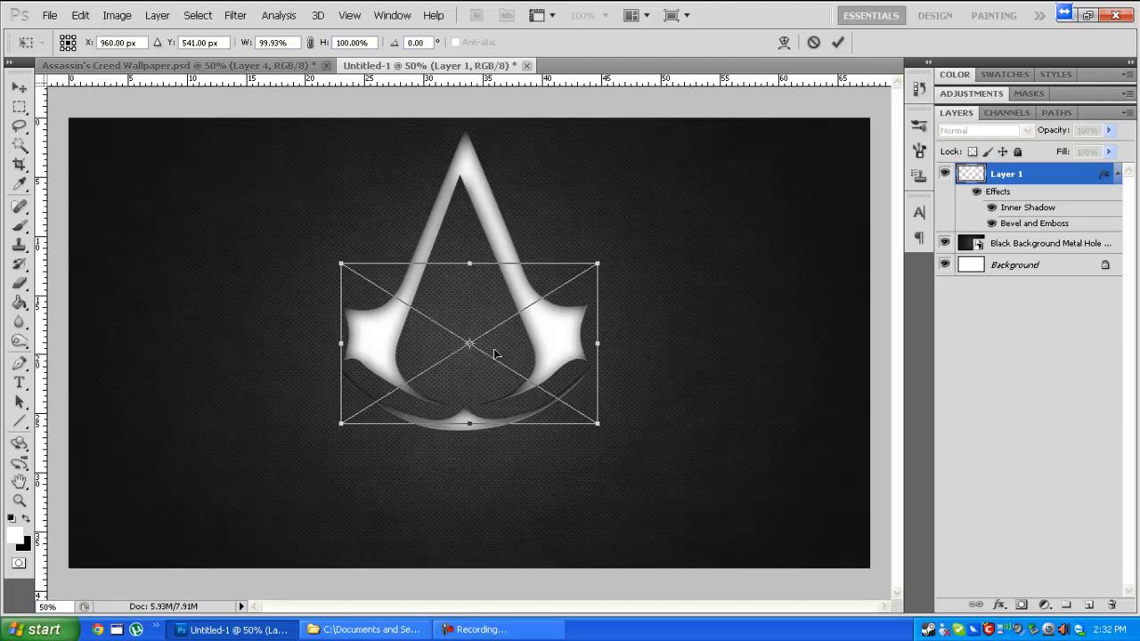
pyautogui.rightClick(524, 353)
pyautogui.click(579, 489)
# Move and enlarge the fabric texture to cover the whole logo, then clip it to the logo layer
pyautogui.moveTo(517, 392); pyautogui.dragTo(513, 293)
pyautogui.moveTo(539, 372); pyautogui.dragTo(610, 451)
pyautogui.moveTo(382, 451); pyautogui.dragTo(323, 478)
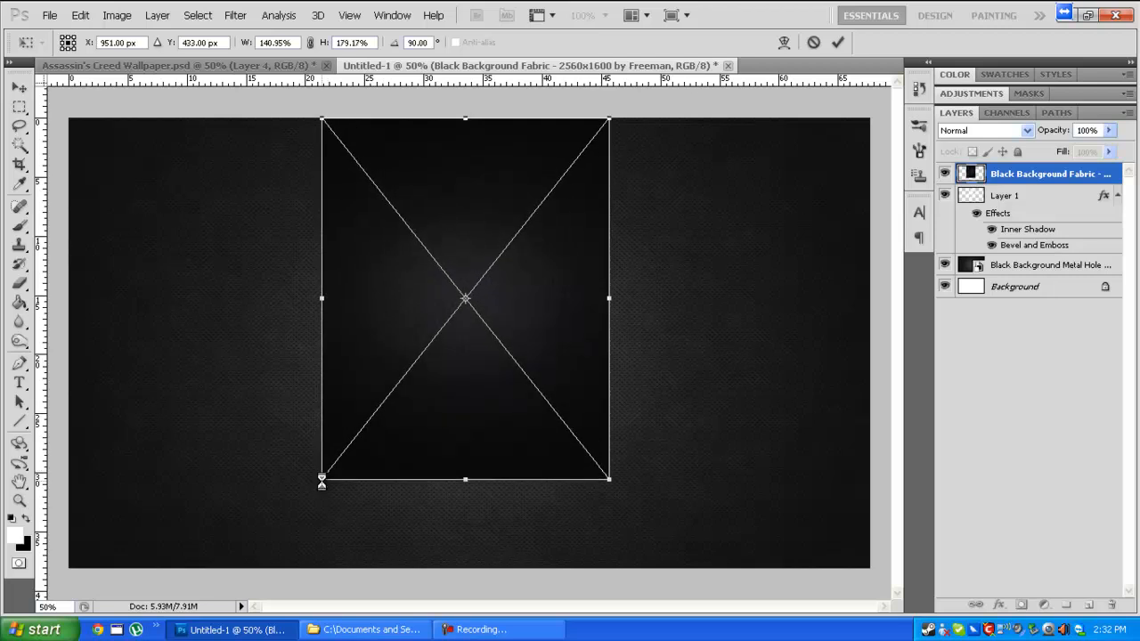
pyautogui.press('Return')
pyautogui.rightClick(997, 173)
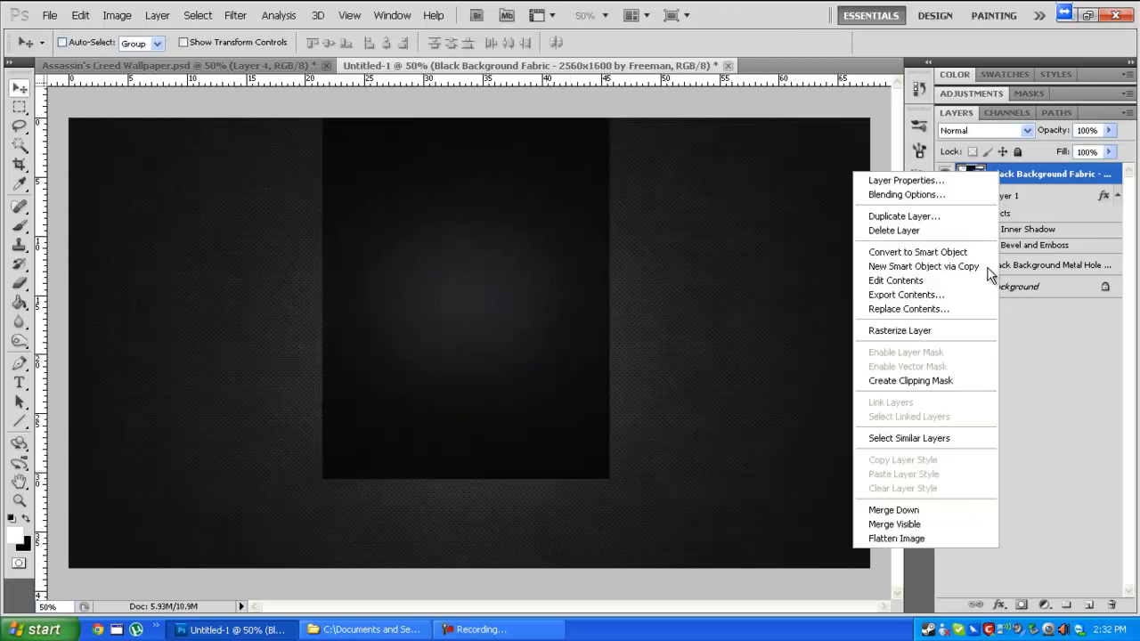
pyautogui.click(942, 381)
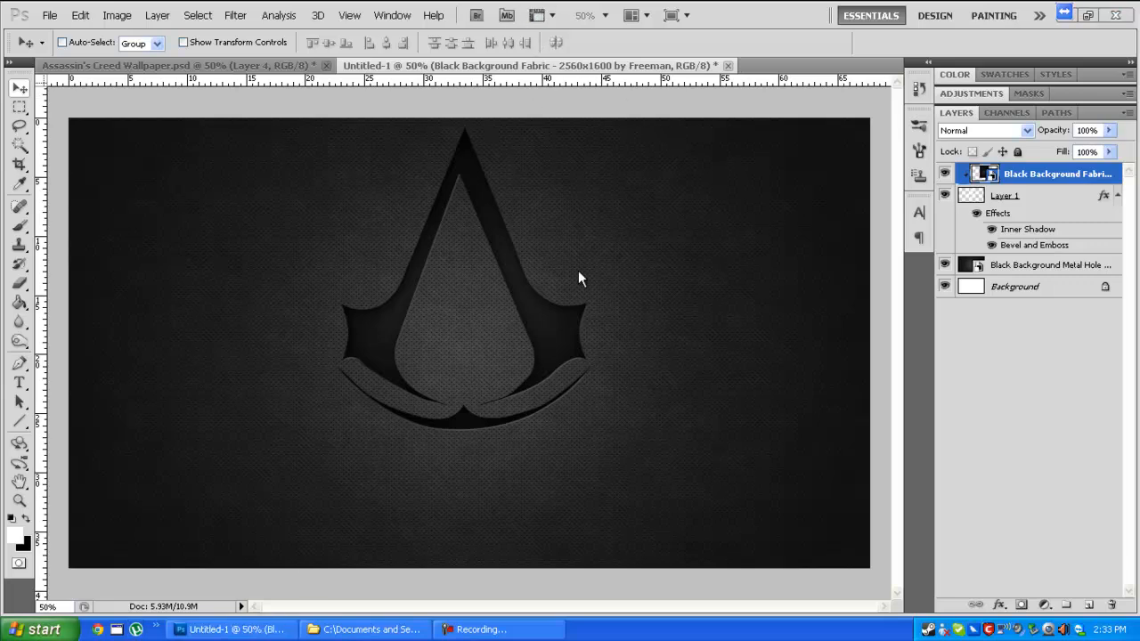
# Place the ASSASSINS_comp_logo image from the Downloads folder over the lower part of the wallpaper
pyautogui.scroll(-3, 534, 325)
pyautogui.scroll(-5, 530, 331)
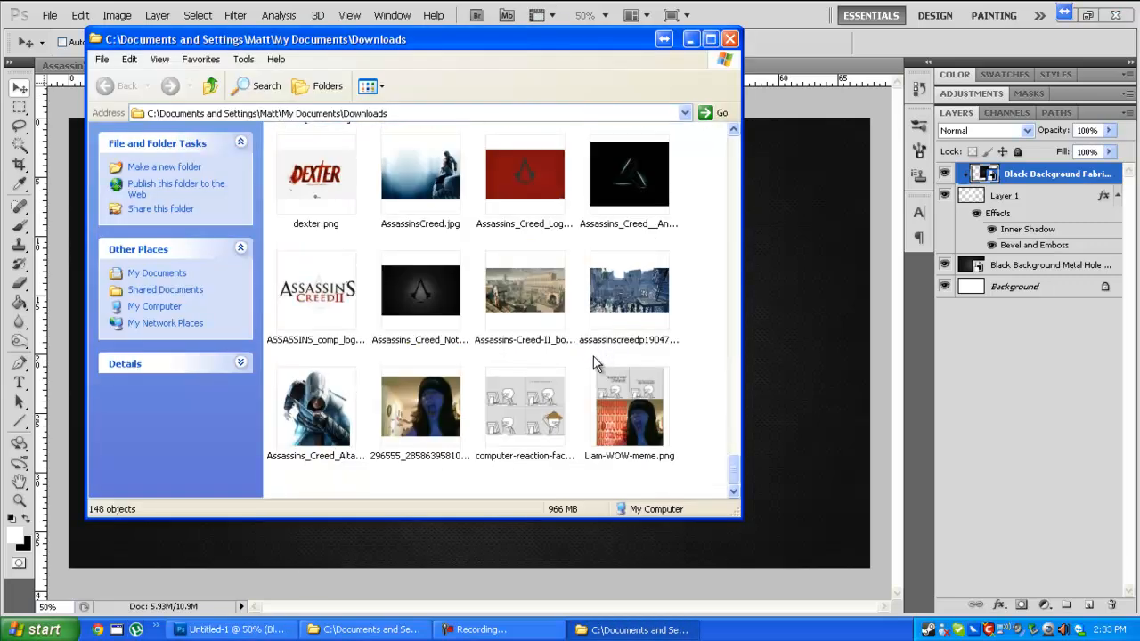
pyautogui.moveTo(305, 283); pyautogui.dragTo(777, 281)
pyautogui.moveTo(540, 332); pyautogui.dragTo(534, 417)
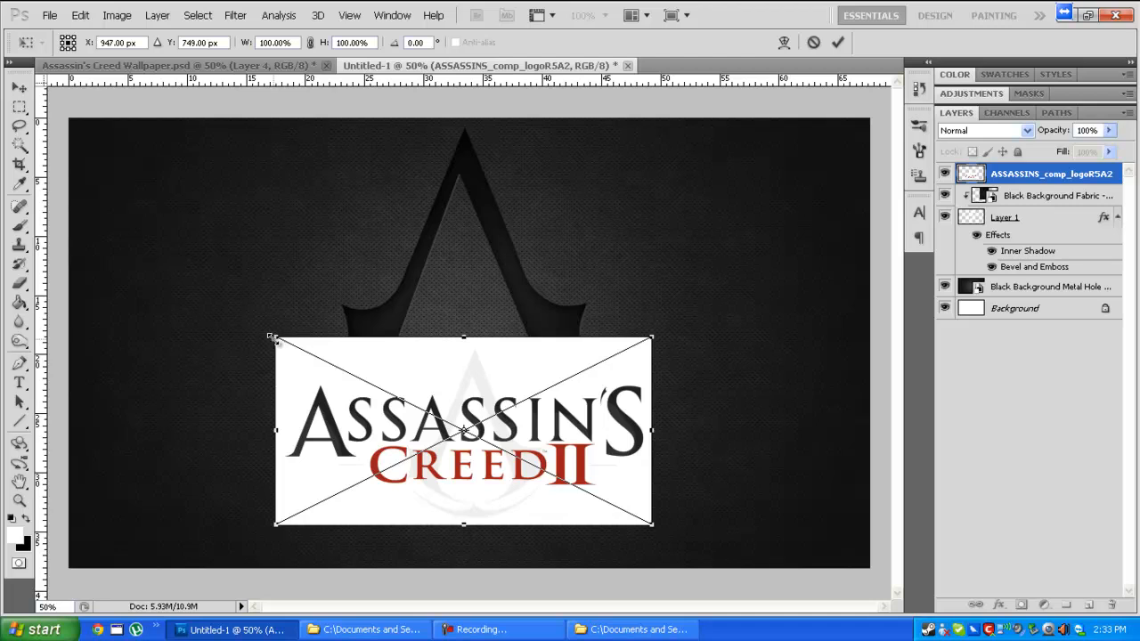
pyautogui.press('Return')
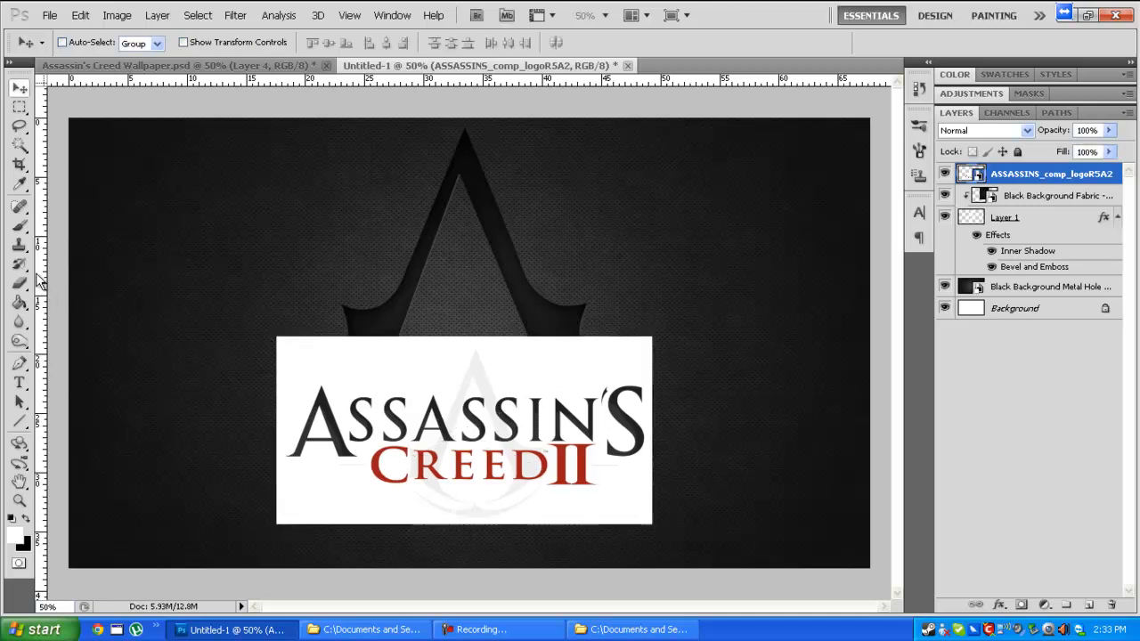
# Select the title image's white background with the Magic Wand, rasterize the layer and delete the selected white area
pyautogui.click(21, 148)
pyautogui.click(352, 367)
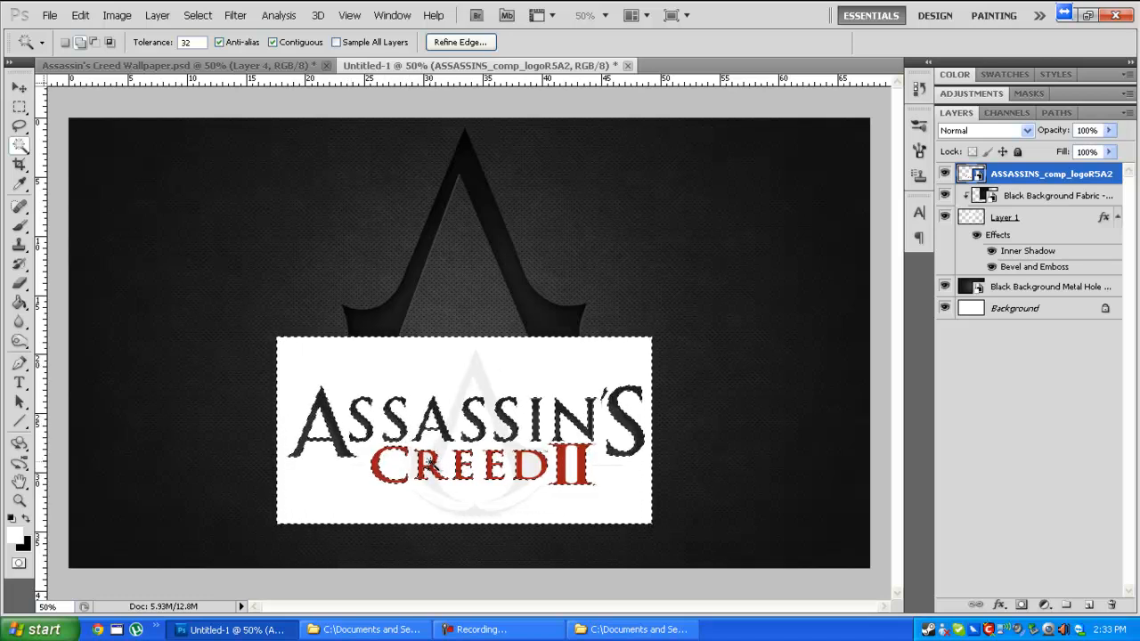
pyautogui.keyDown('shift'); pyautogui.click(573, 469); pyautogui.keyUp('shift')
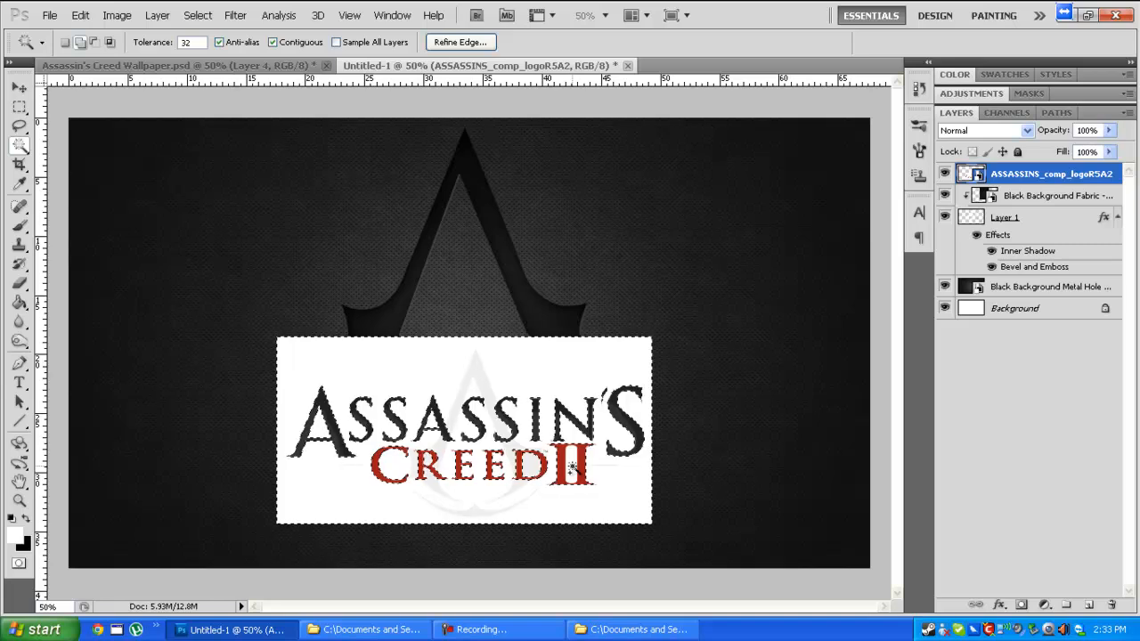
pyautogui.press('Delete')
pyautogui.click(561, 258)
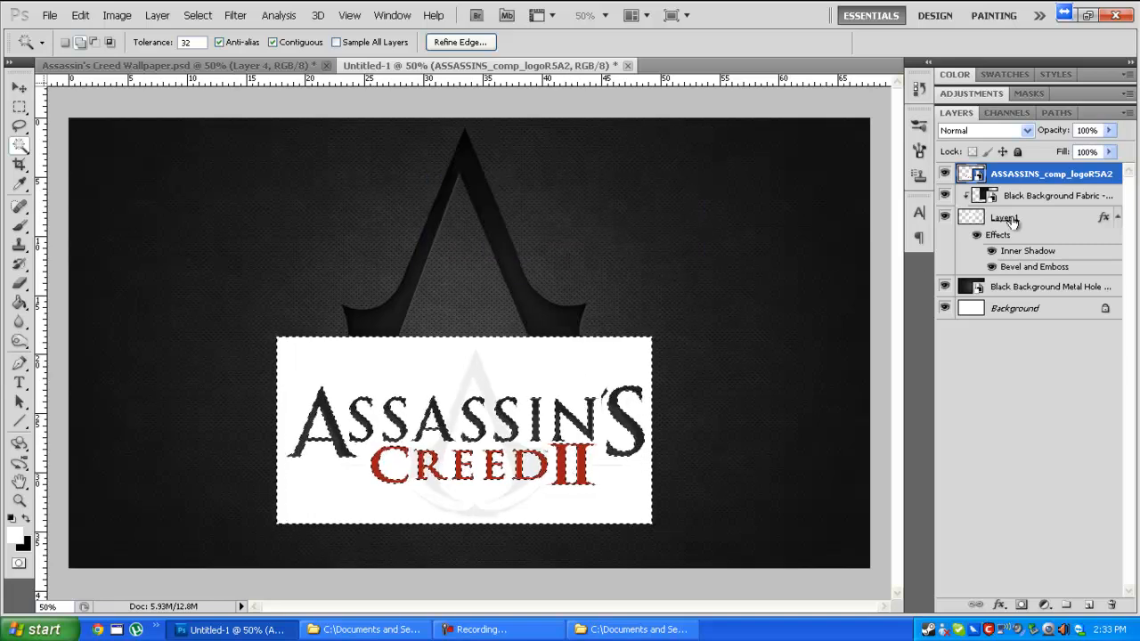
pyautogui.rightClick(998, 176)
pyautogui.click(902, 328)
pyautogui.press('Delete')
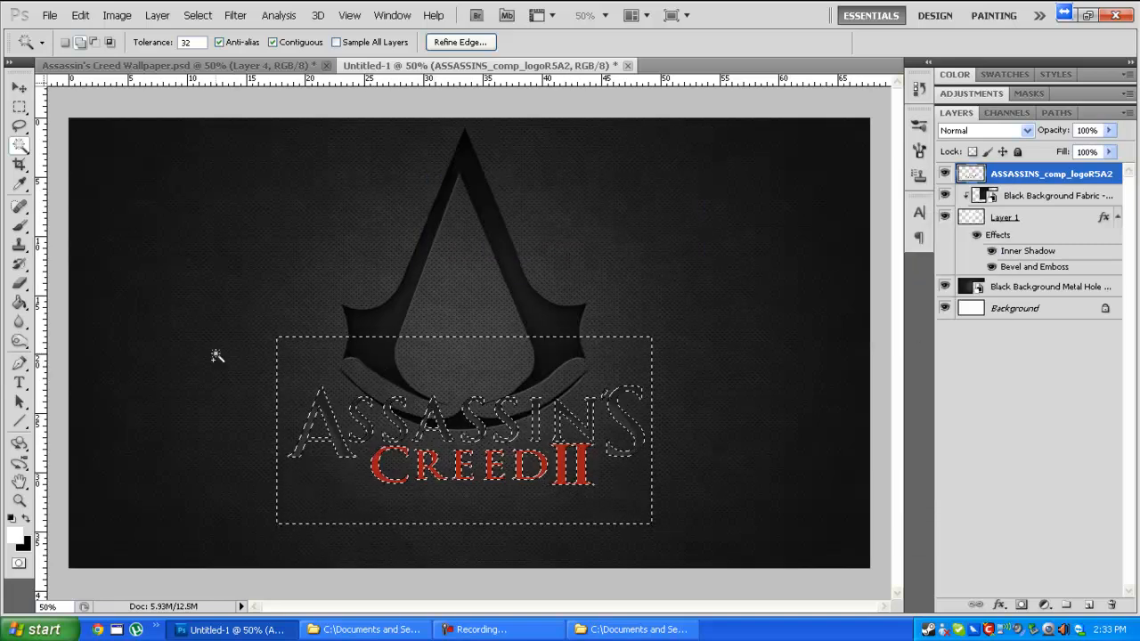
# Deselect the area and move the Assassin's Creed II title to just below the logo
pyautogui.click(19, 106)
pyautogui.hotkey('ctrl', 'd')
pyautogui.click(18, 87)
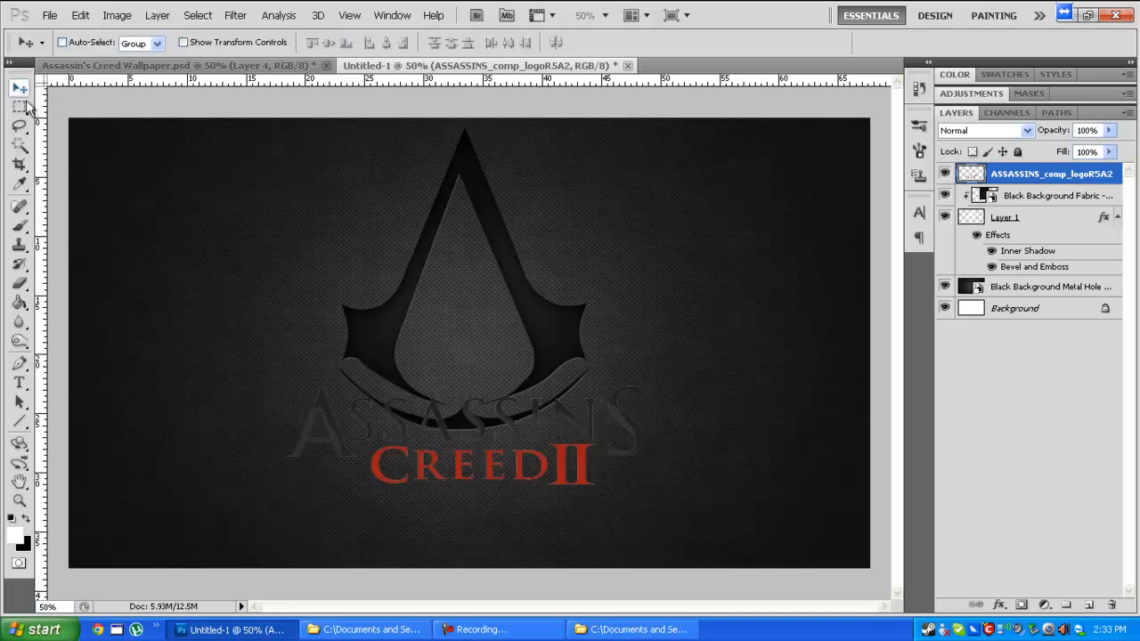
pyautogui.moveTo(476, 449); pyautogui.dragTo(461, 498)
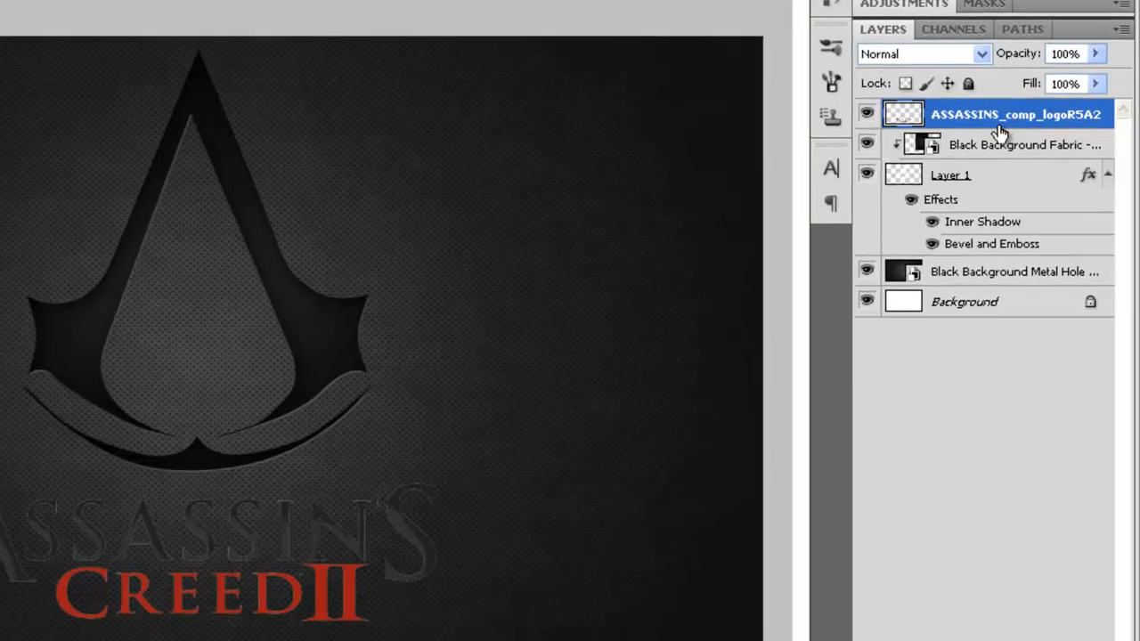
# Add a Bevel and Emboss to the title layer with direction Down, depth 1% and size 1 px, and enable Inner Shadow
pyautogui.doubleClick(1033, 181)
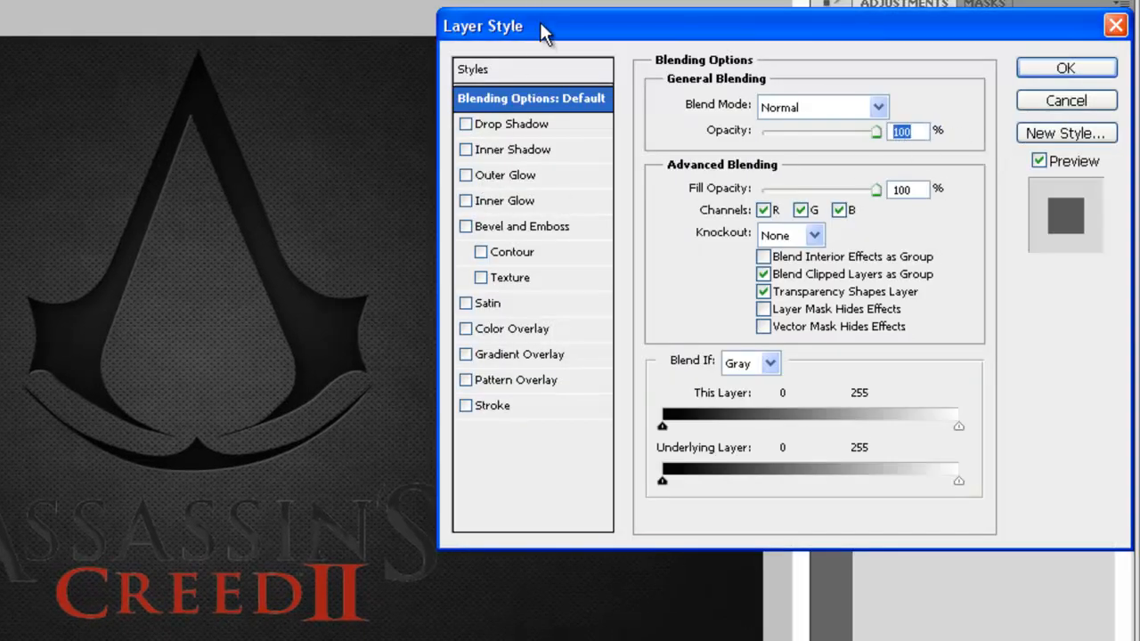
pyautogui.moveTo(540, 23); pyautogui.dragTo(542, 0)
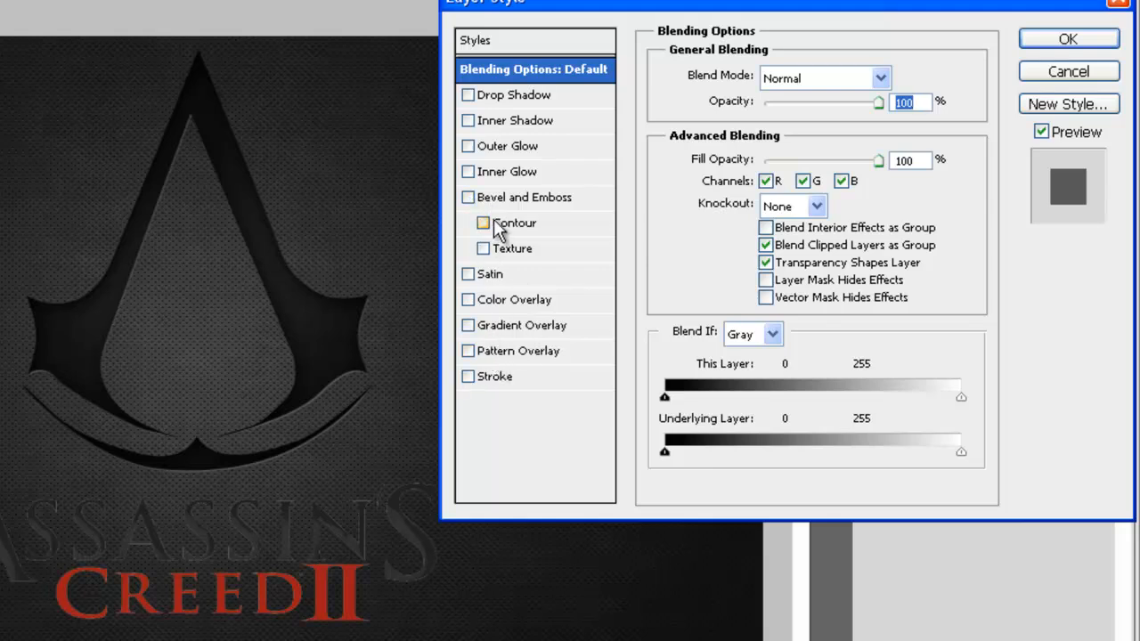
pyautogui.click(469, 198)
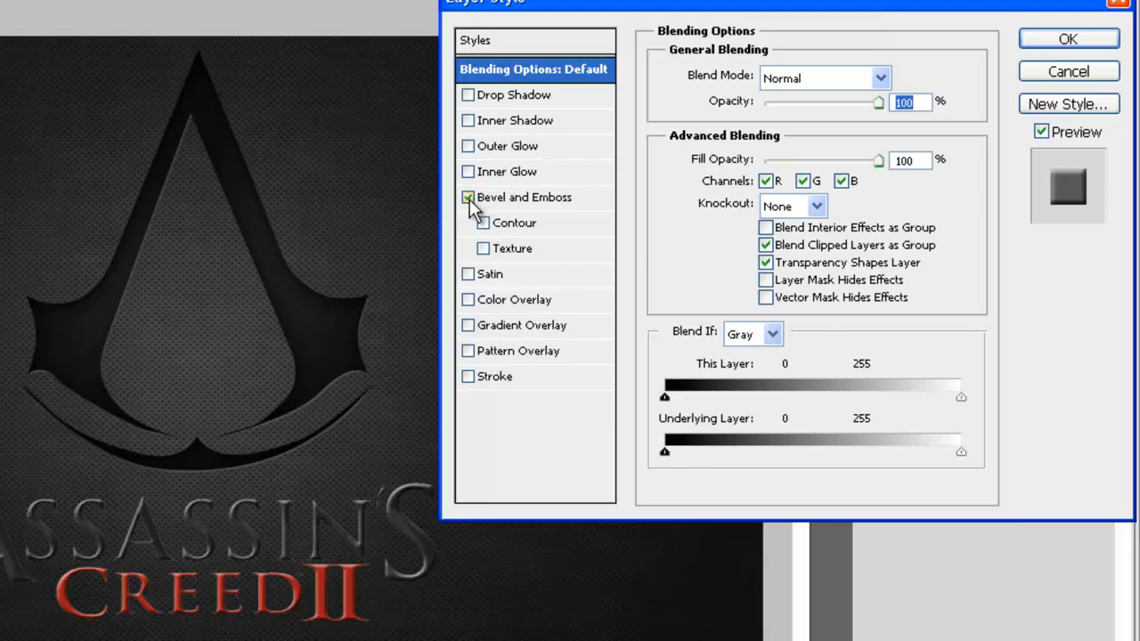
pyautogui.click(525, 199)
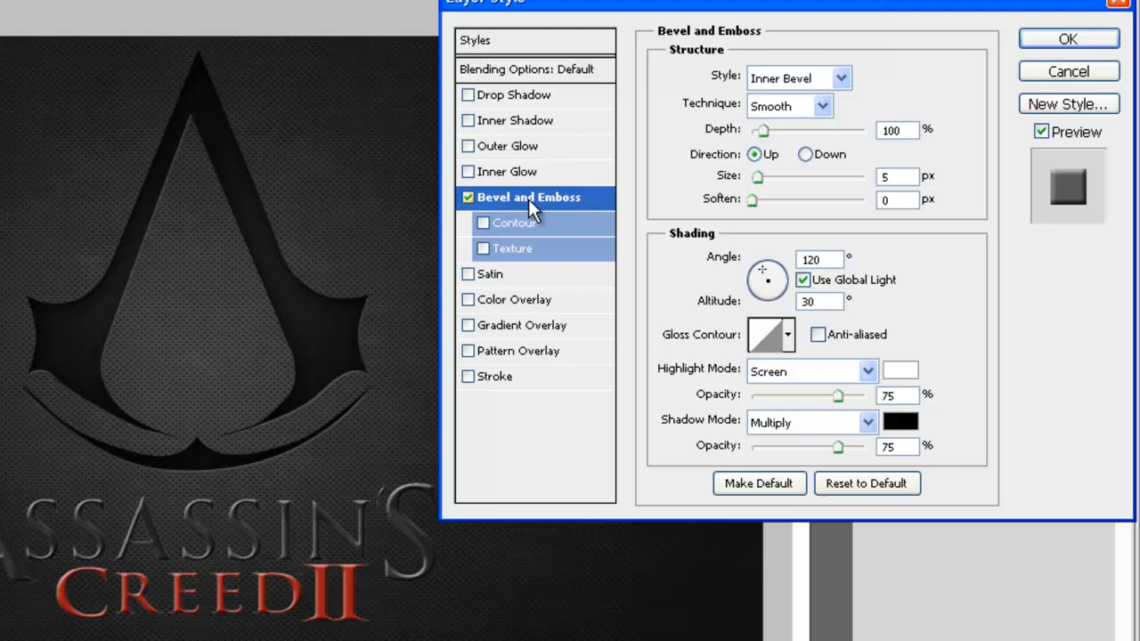
pyautogui.click(806, 154)
pyautogui.moveTo(757, 136)
pyautogui.mouseDown()
pyautogui.moveTo(773, 132)
pyautogui.moveTo(762, 132)
pyautogui.mouseUp()
pyautogui.moveTo(763, 177); pyautogui.dragTo(753, 178)
pyautogui.write('1')
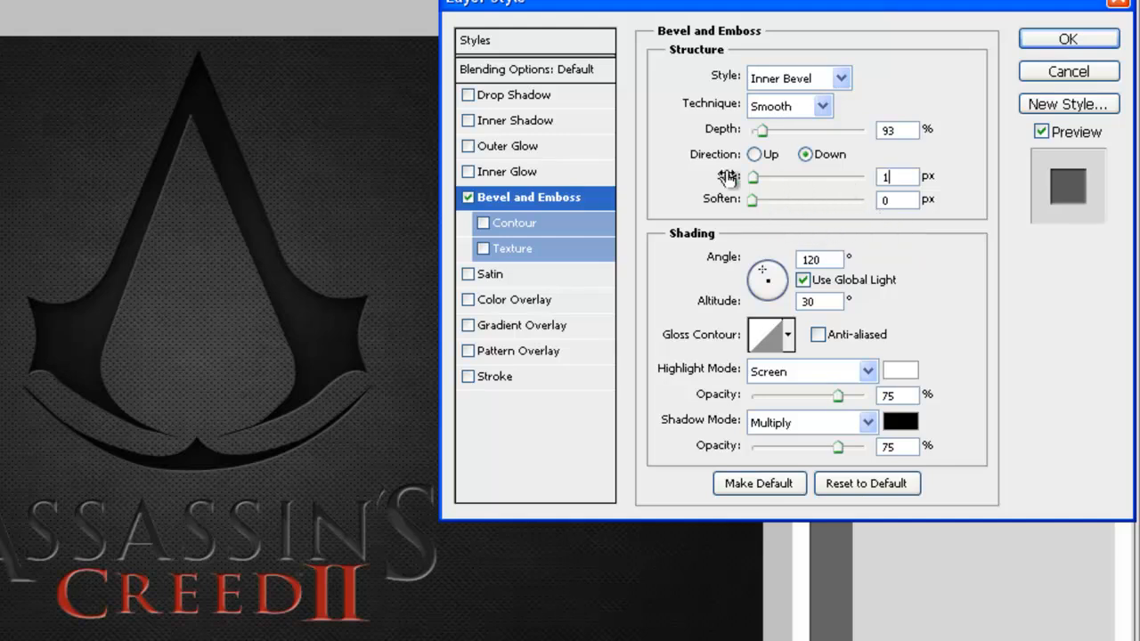
pyautogui.click(758, 132)
pyautogui.moveTo(763, 132); pyautogui.dragTo(746, 131)
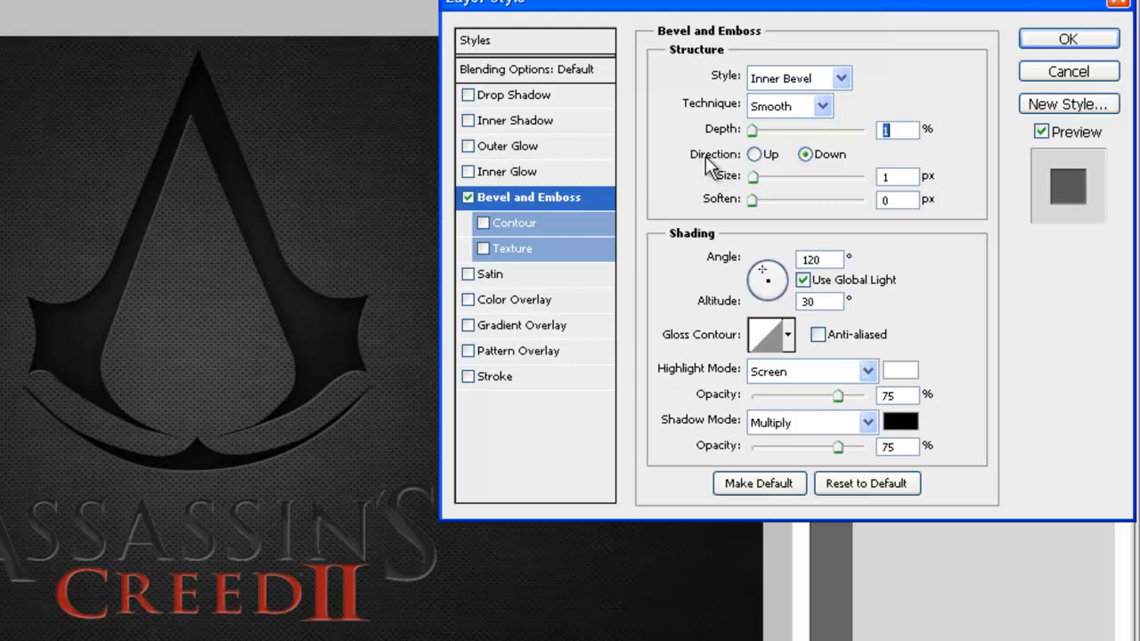
pyautogui.click(495, 120)
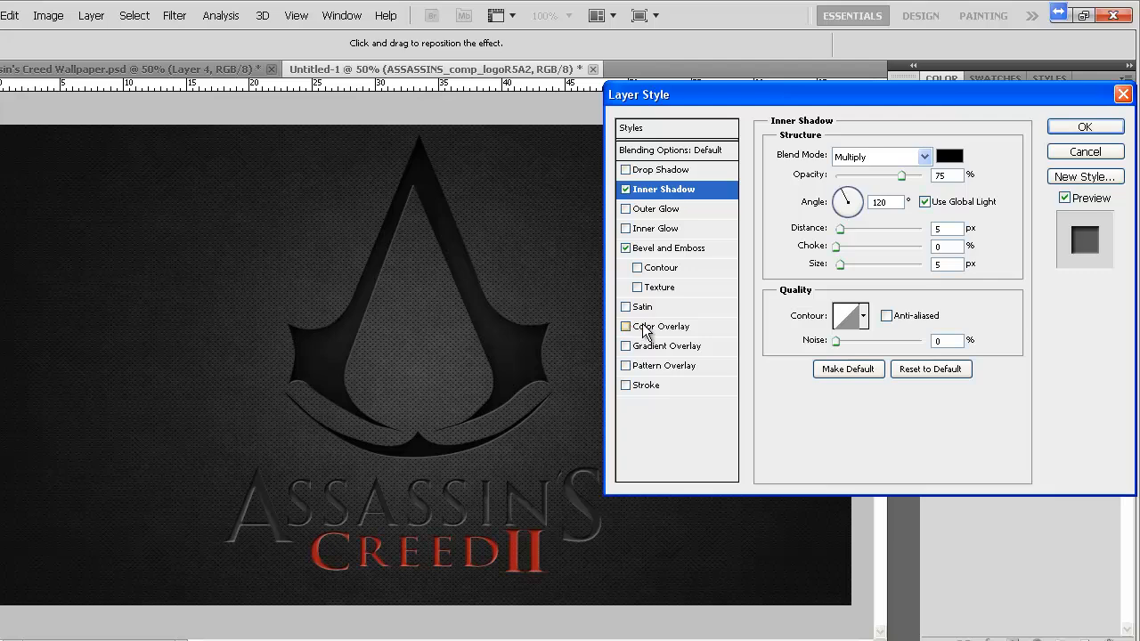
# Try a dark gray #242424 Color Overlay on the title layer
pyautogui.click(620, 325)
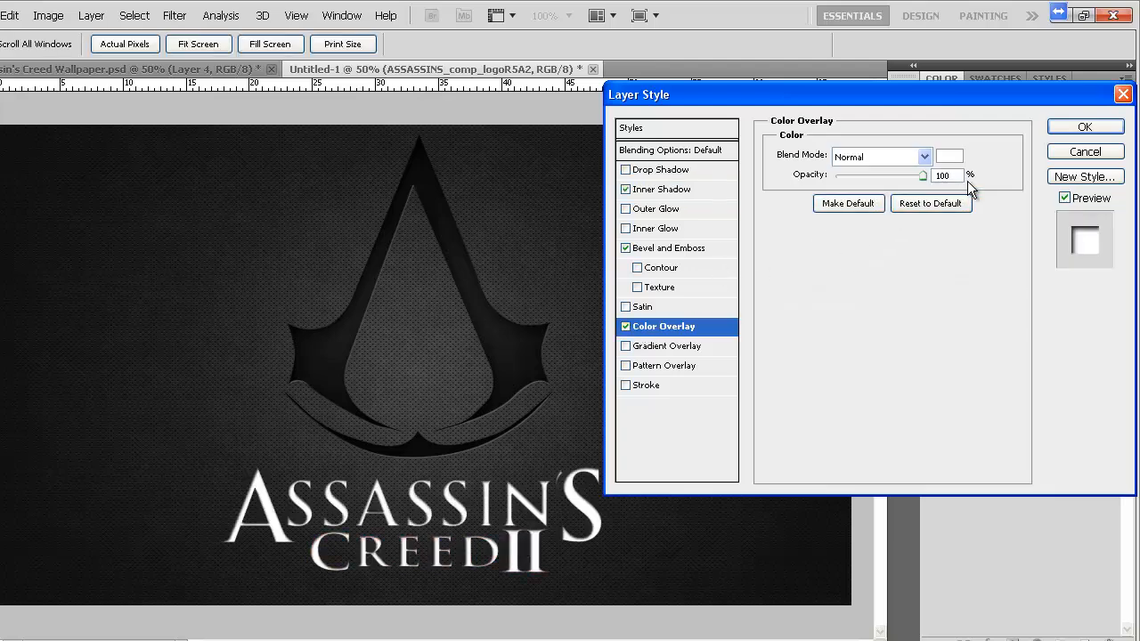
pyautogui.click(950, 156)
pyautogui.click(2, 478)
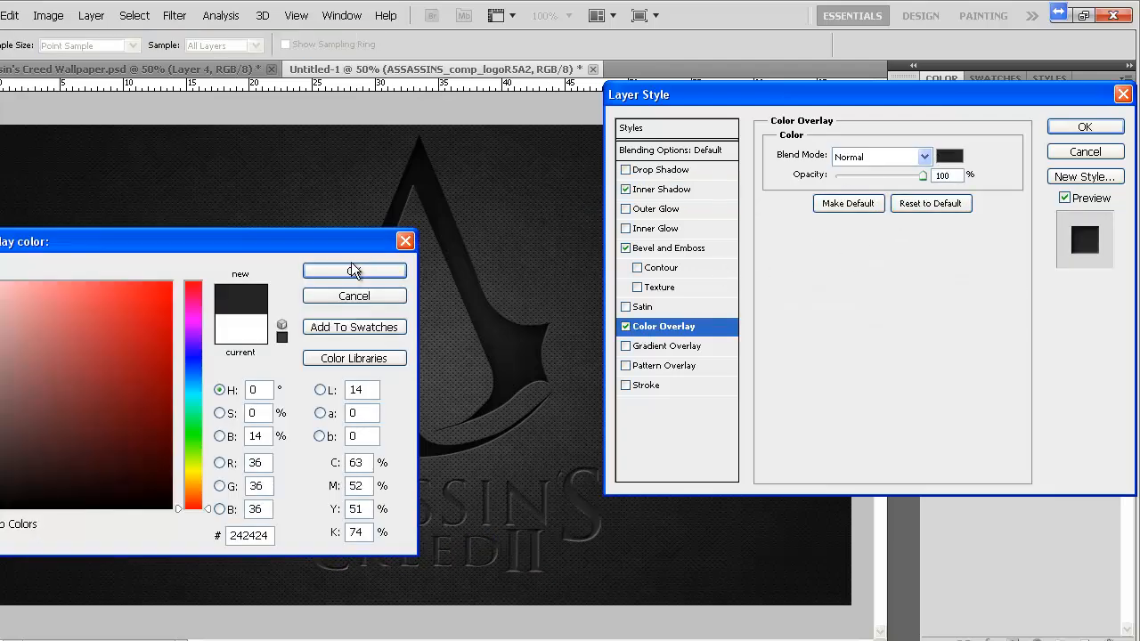
pyautogui.click(354, 268)
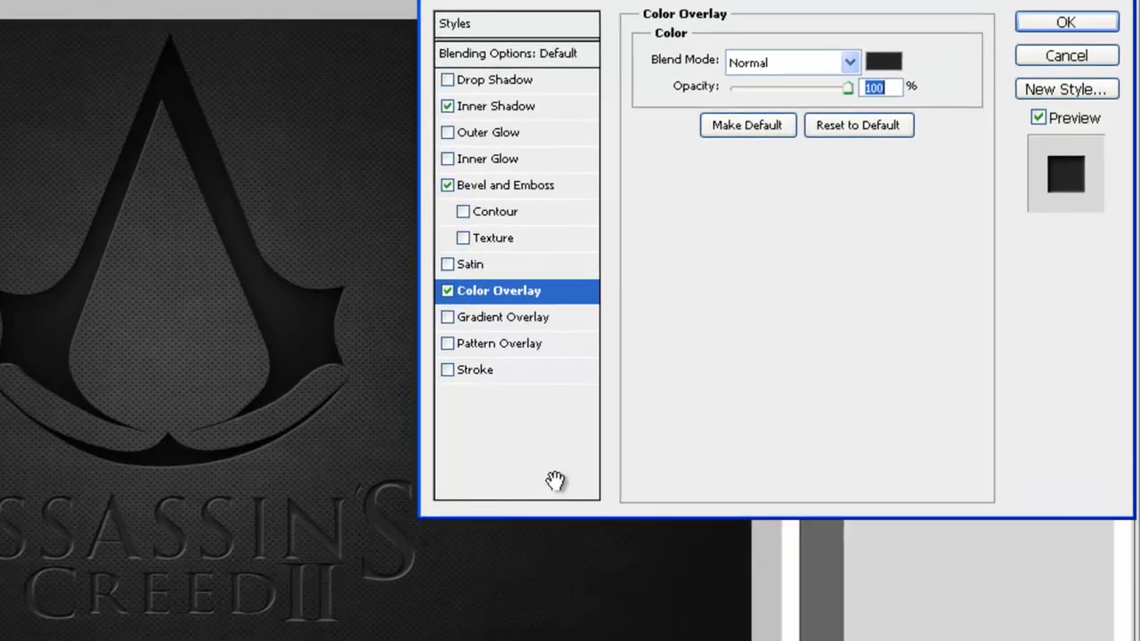
# Set the title's Inner Shadow to 100% opacity and 21 px size, disable the Color Overlay and apply the layer style
pyautogui.click(504, 106)
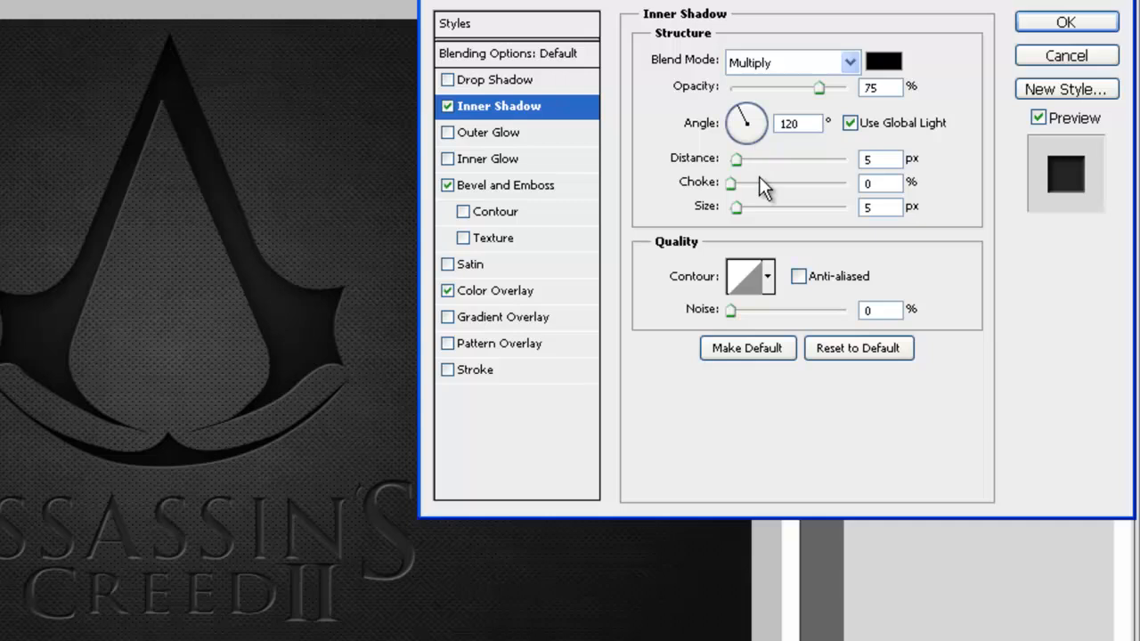
pyautogui.moveTo(820, 89); pyautogui.dragTo(850, 89)
pyautogui.moveTo(737, 211); pyautogui.dragTo(747, 210)
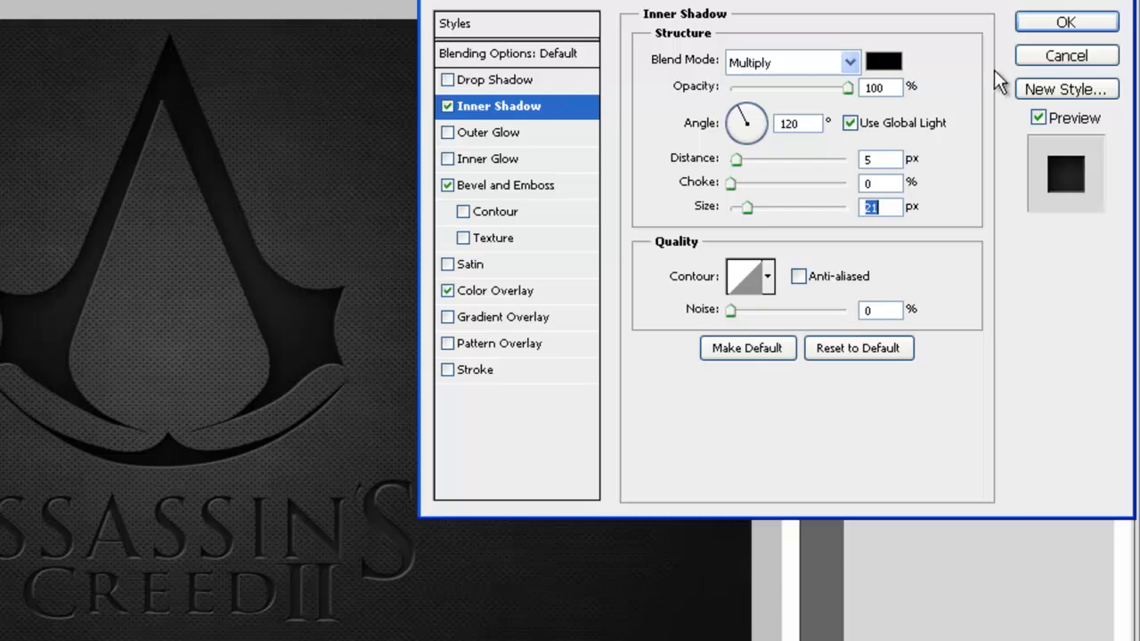
pyautogui.click(448, 294)
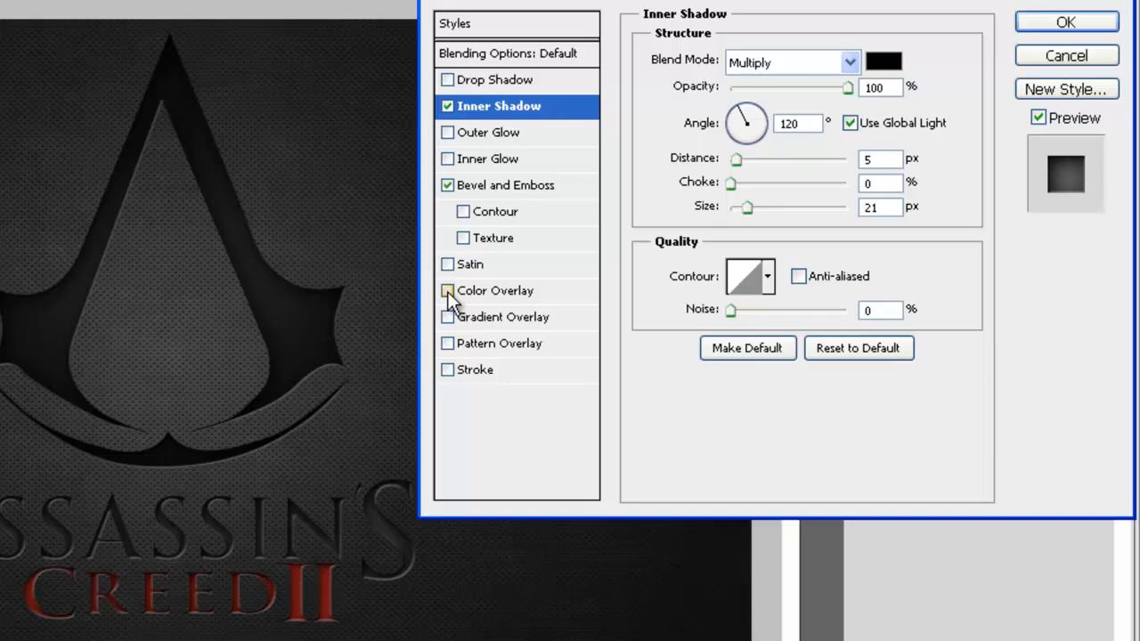
pyautogui.click(1066, 23)
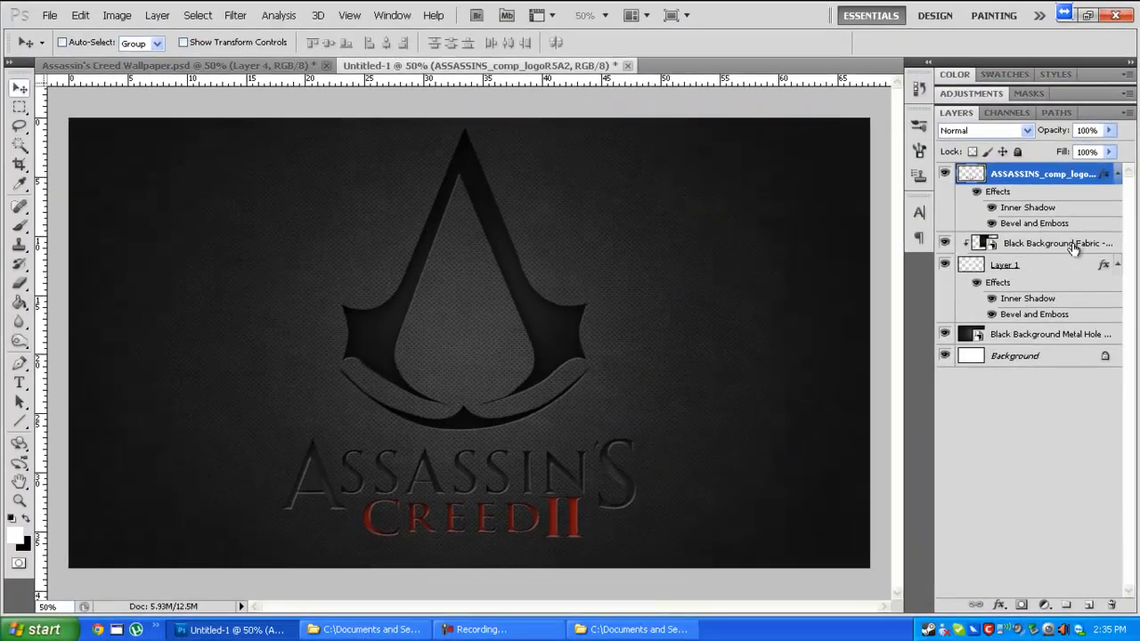
# Duplicate the fabric texture layer and move the copy above the title layer
pyautogui.click(1074, 248)
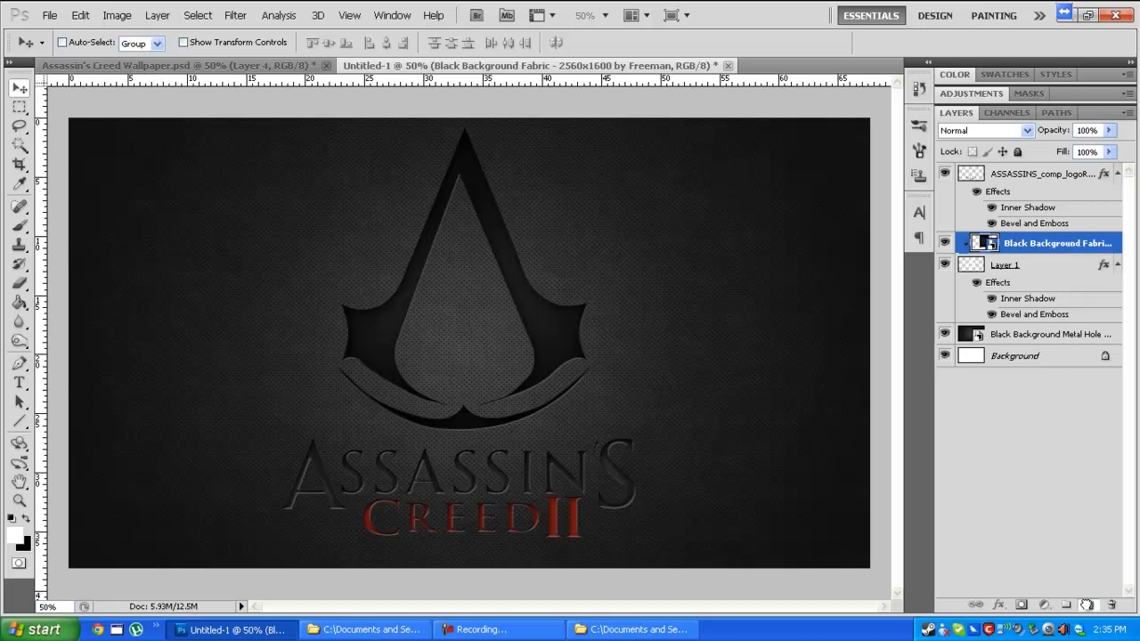
pyautogui.moveTo(1086, 605); pyautogui.dragTo(1088, 605)
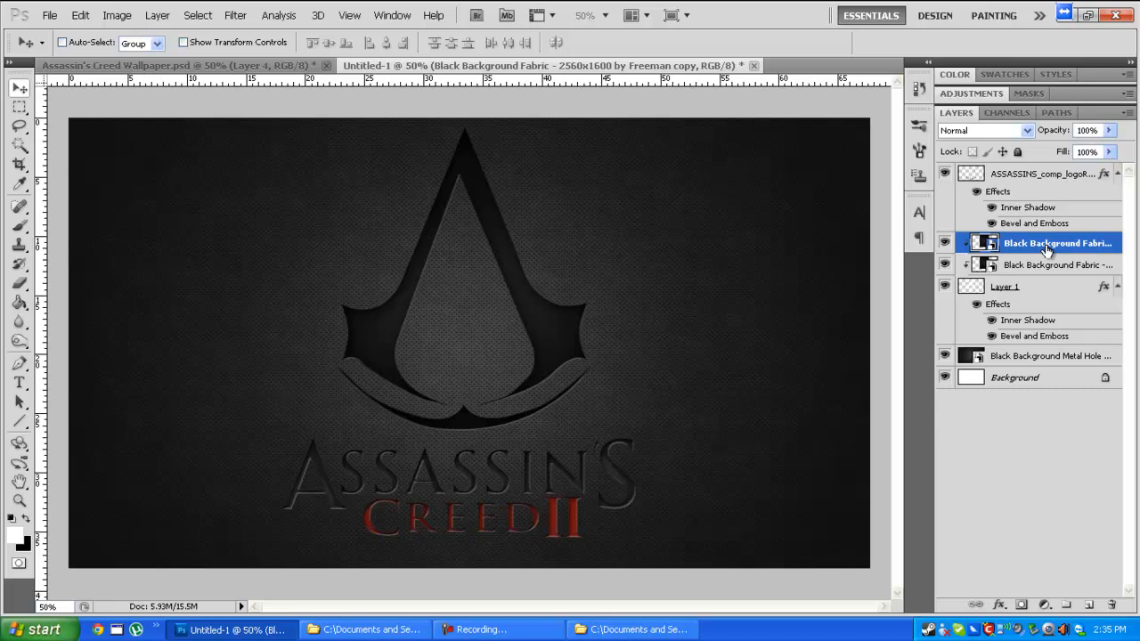
pyautogui.moveTo(1046, 249); pyautogui.dragTo(1023, 175)
pyautogui.rightClick(1023, 174)
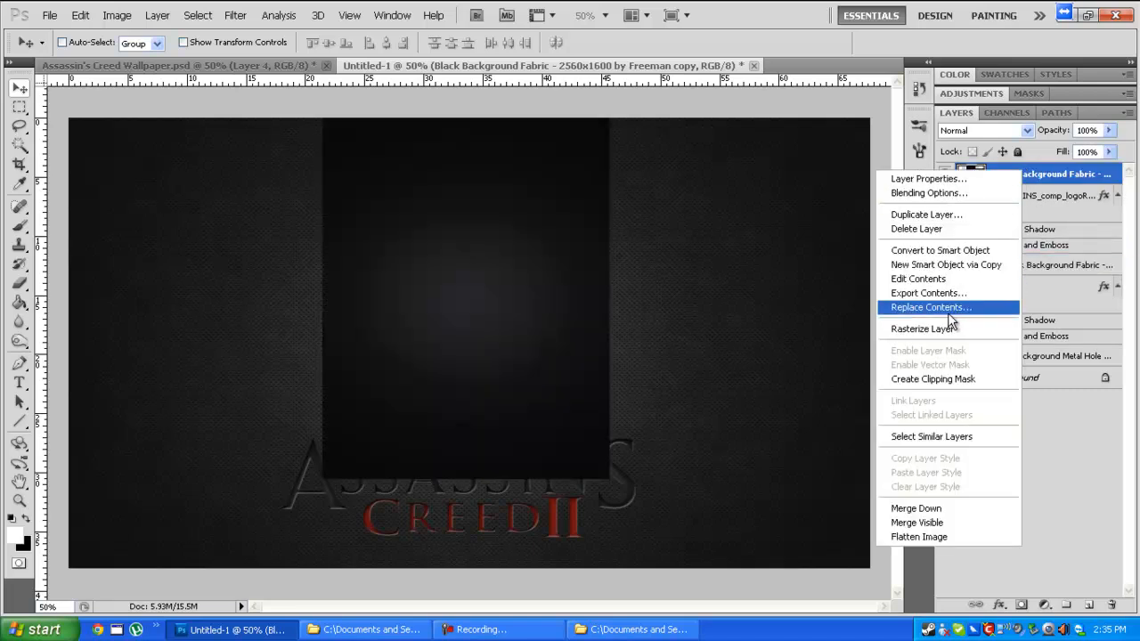
pyautogui.click(1032, 448)
# Rotate the fabric texture copy by 90° and move it down over the title
pyautogui.hotkey('ctrl', 't')
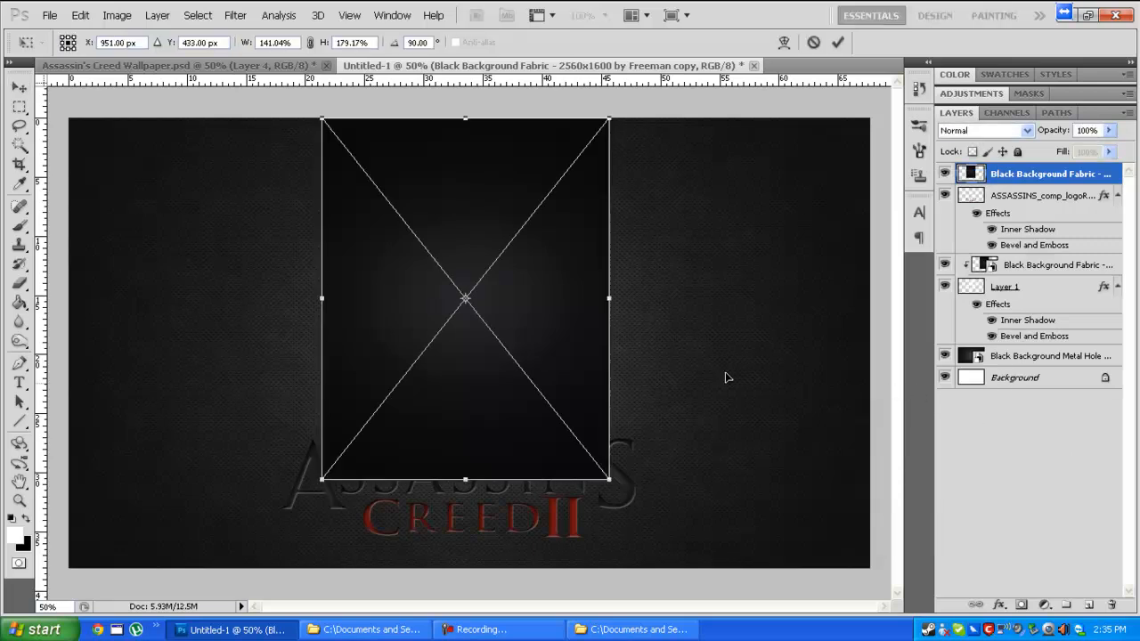
pyautogui.rightClick(563, 314)
pyautogui.click(611, 469)
pyautogui.moveTo(480, 339); pyautogui.dragTo(482, 471)
pyautogui.press('Return')
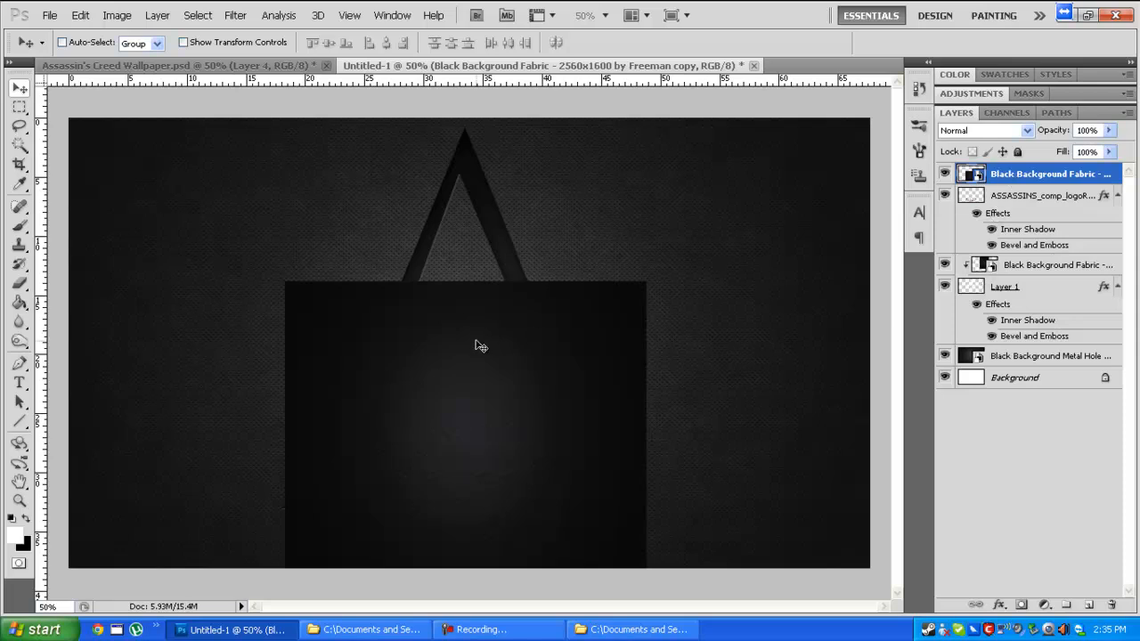
# Lower the texture copy's upper edge to just above the title and clip the copy to the title layer
pyautogui.hotkey('ctrl', 't')
pyautogui.moveTo(467, 283); pyautogui.dragTo(460, 424)
pyautogui.press('Return')
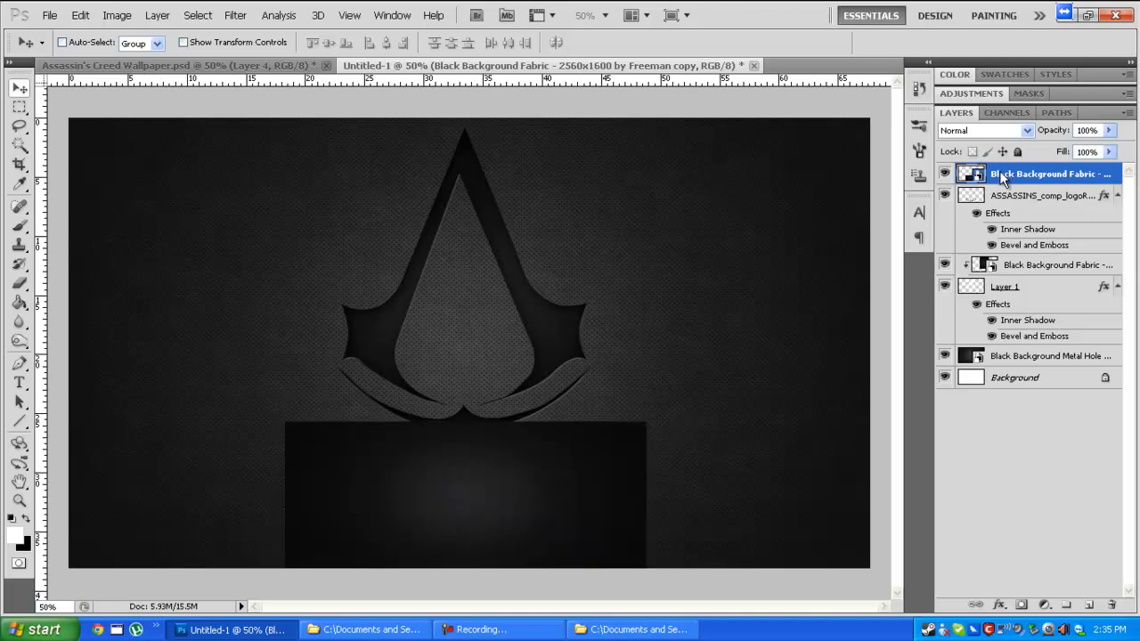
pyautogui.rightClick(1001, 175)
pyautogui.click(914, 381)
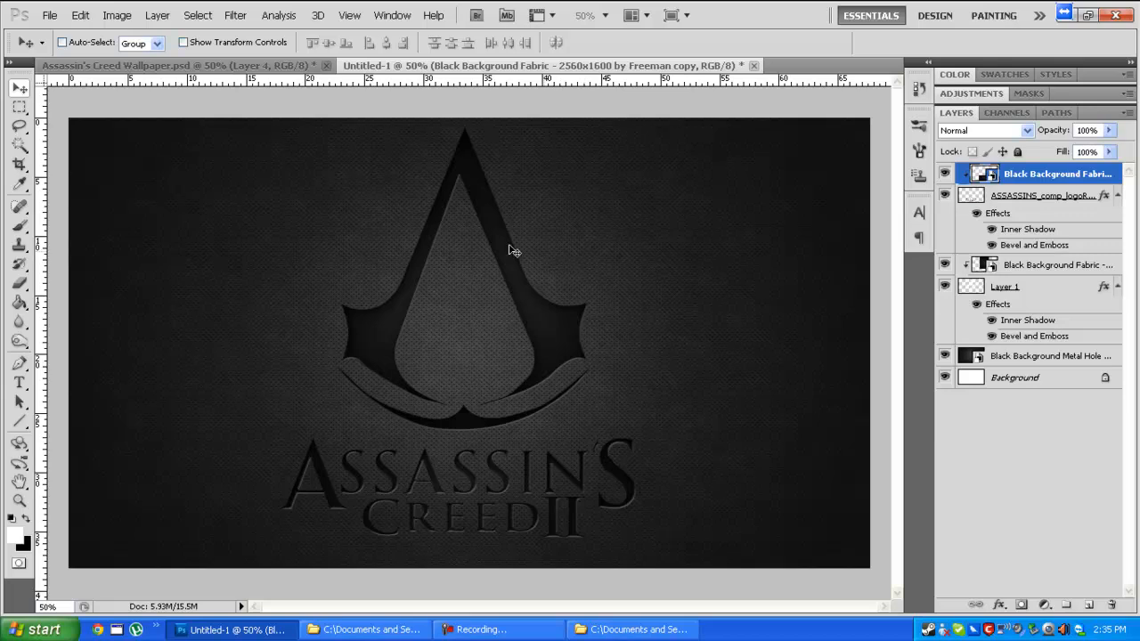
# Examine the finished Assassin's Creed Wallpaper.psd for comparison and return to the untitled wallpaper document
pyautogui.click(178, 65)
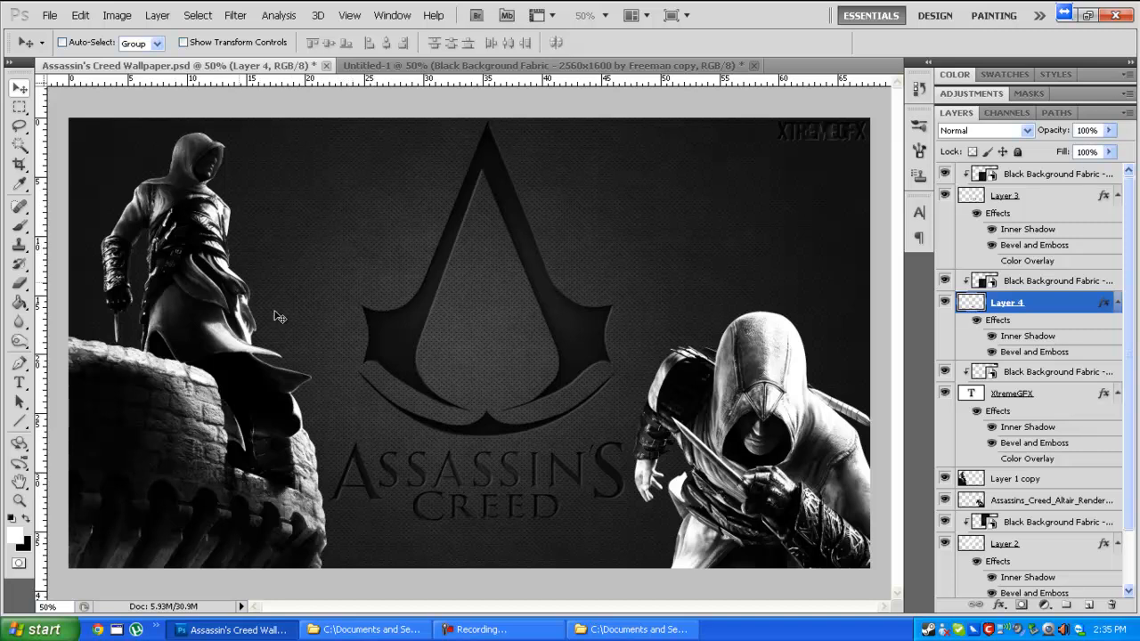
pyautogui.click(398, 67)
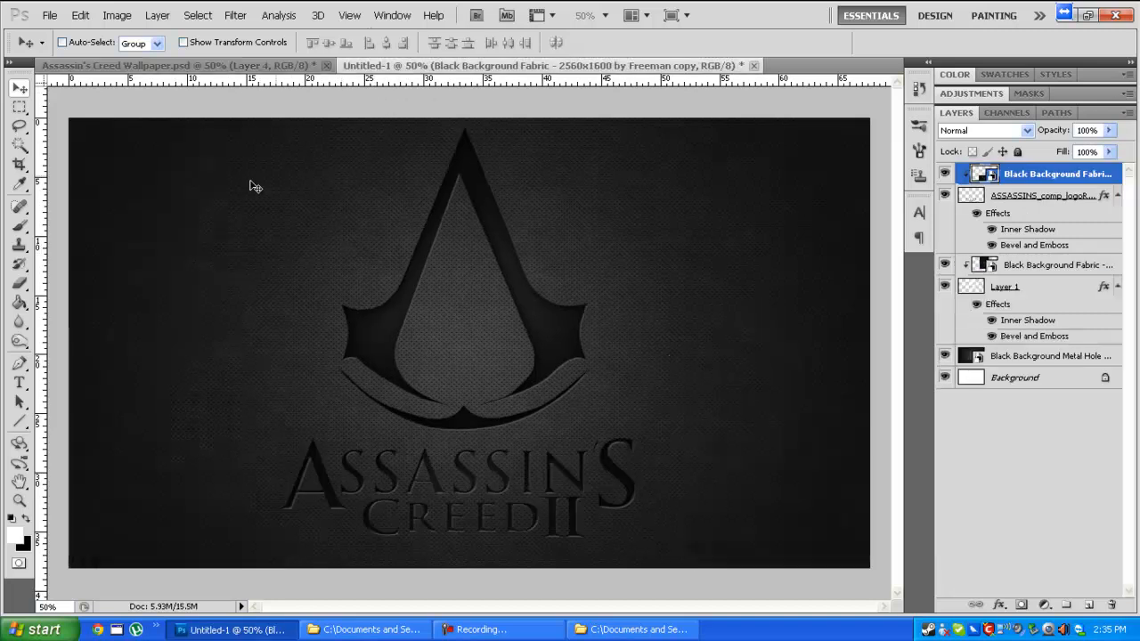